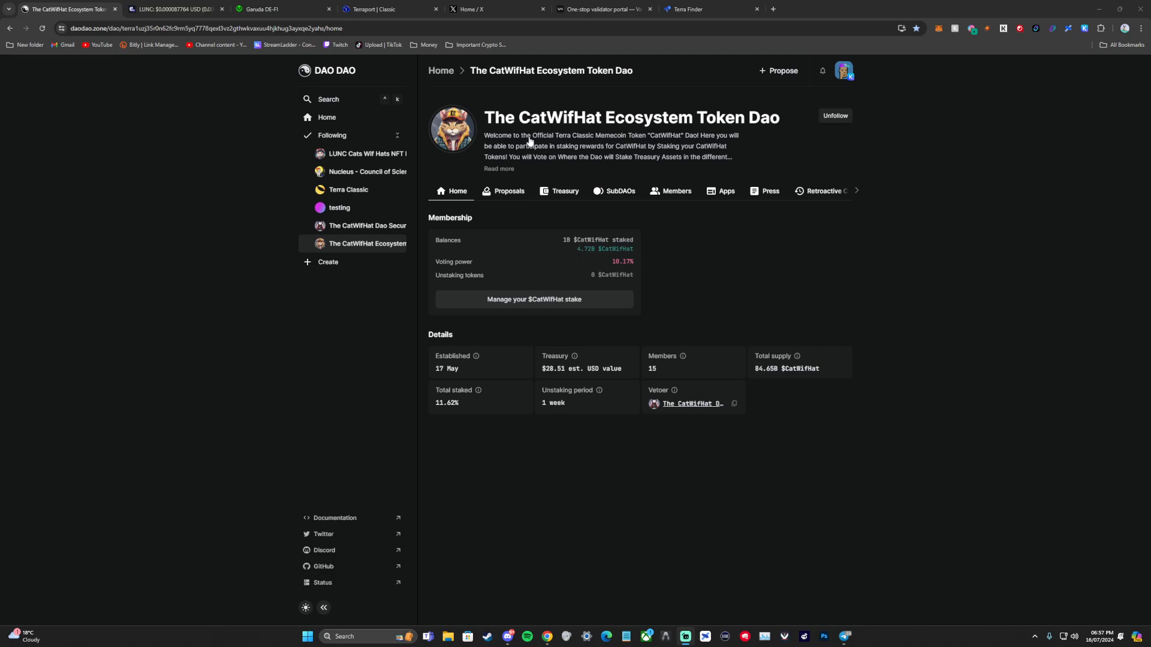
# - Open the treasury of The CatWifHat Ecosystem Token Dao and examine its value chart and token holdings
pyautogui.click(555, 192)
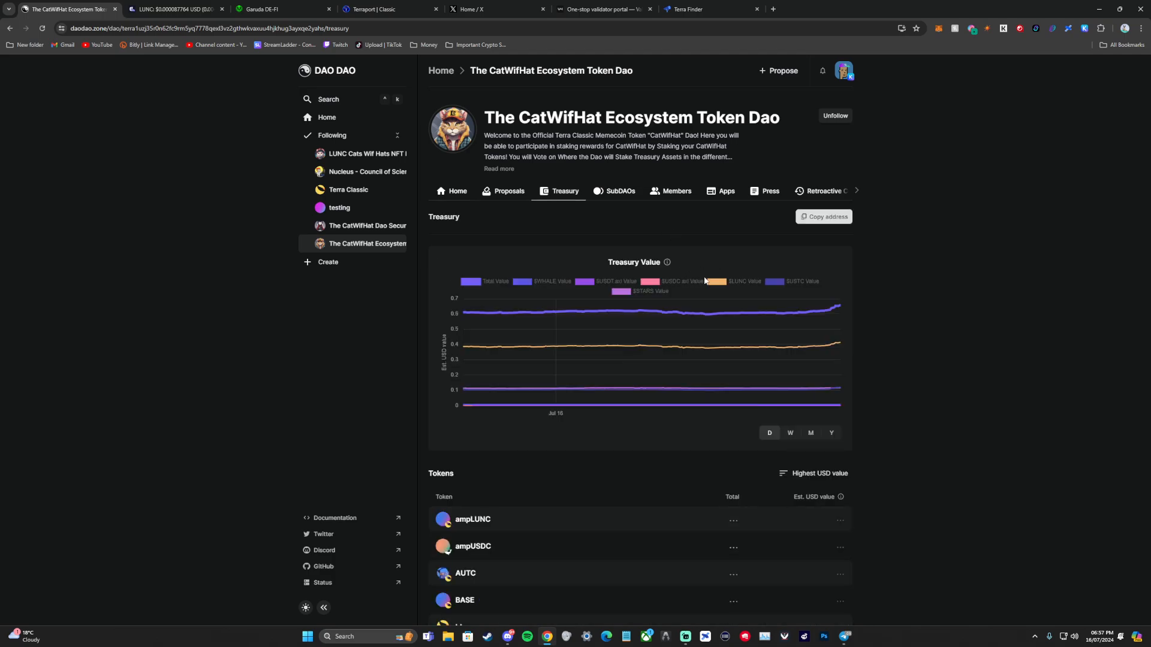
pyautogui.scroll(-3, 705, 281)
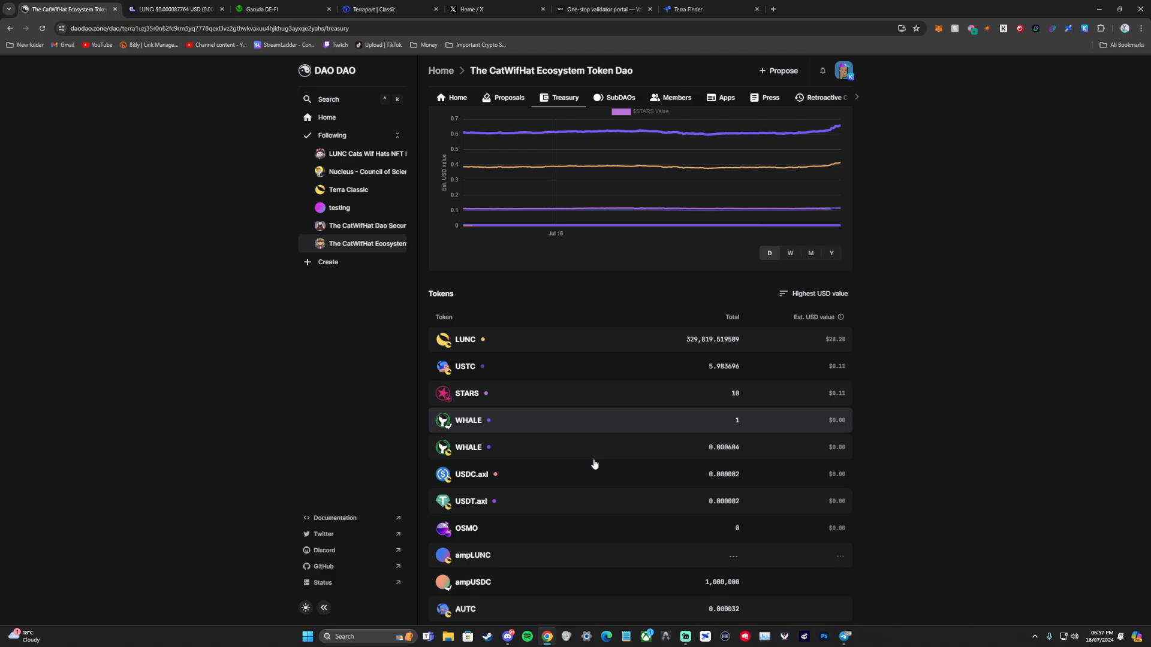
pyautogui.scroll(-11, 605, 492)
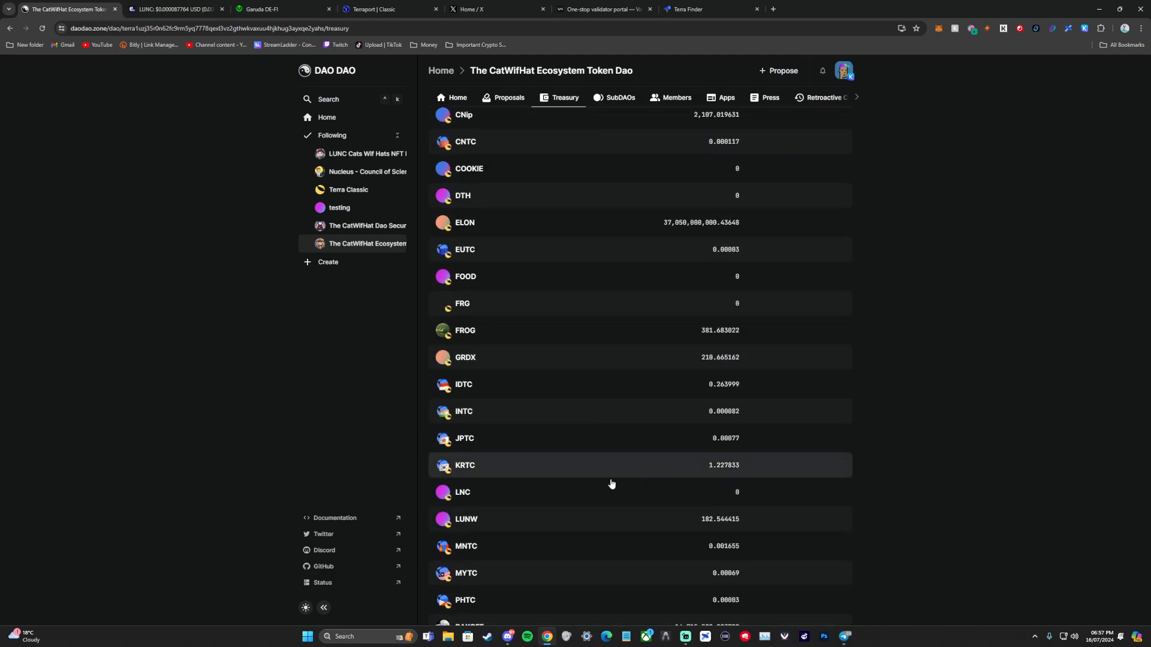
pyautogui.scroll(11, 575, 486)
pyautogui.scroll(-9, 600, 491)
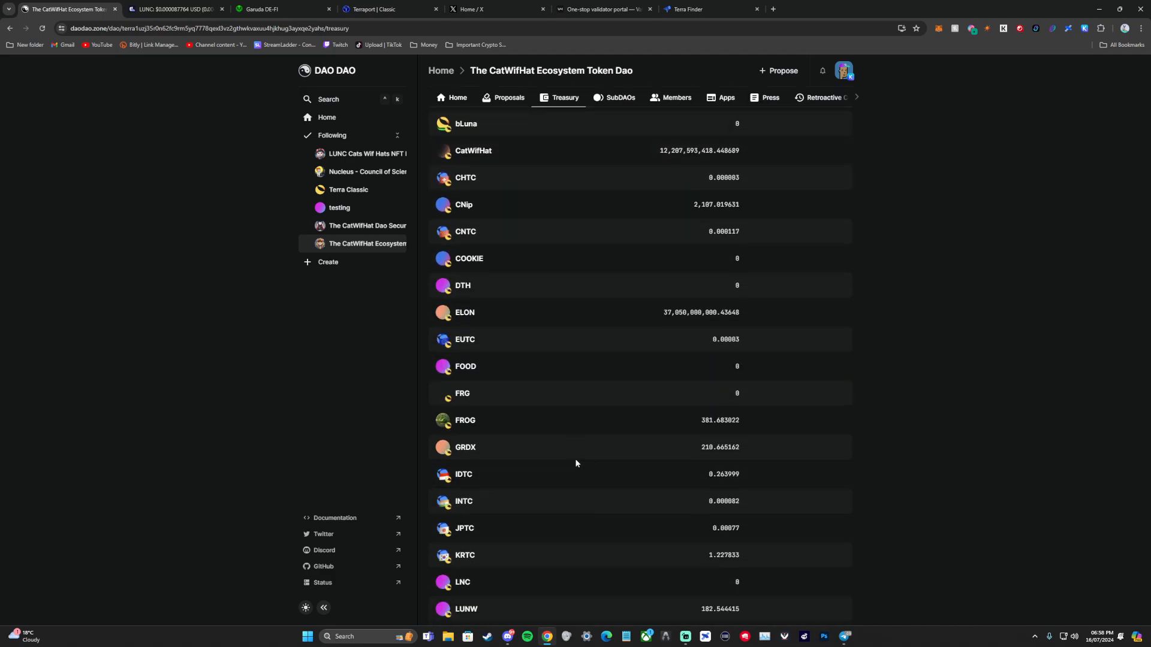
pyautogui.scroll(11, 575, 461)
pyautogui.scroll(-2, 570, 458)
pyautogui.scroll(3, 576, 454)
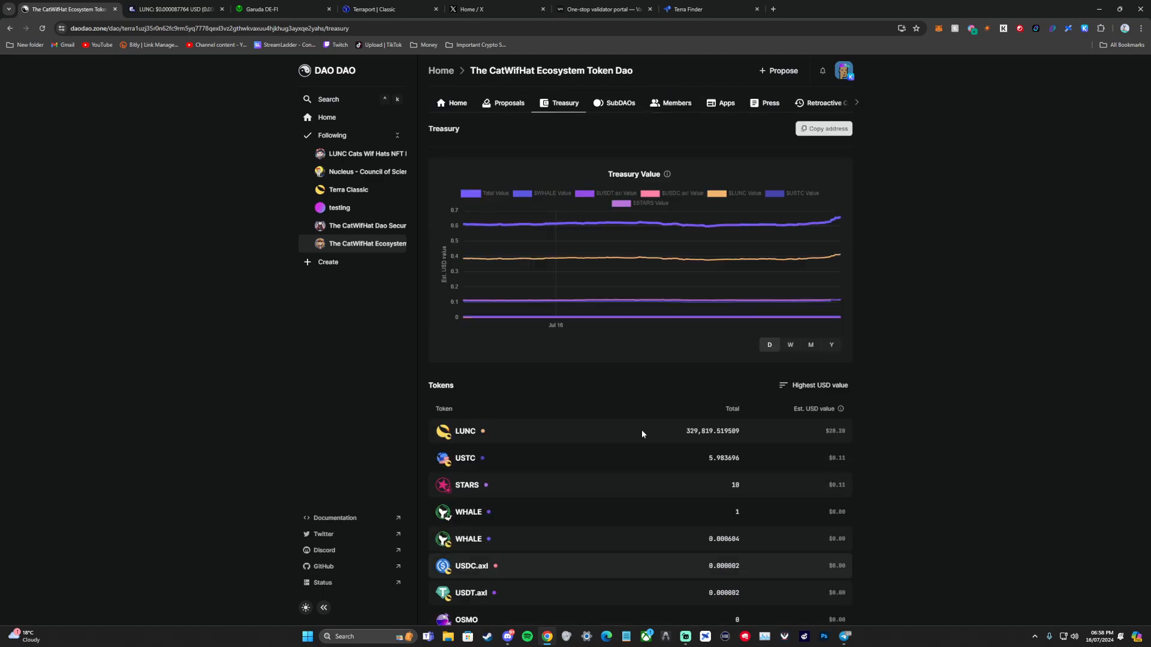
pyautogui.scroll(-1, 817, 357)
pyautogui.scroll(-3, 527, 308)
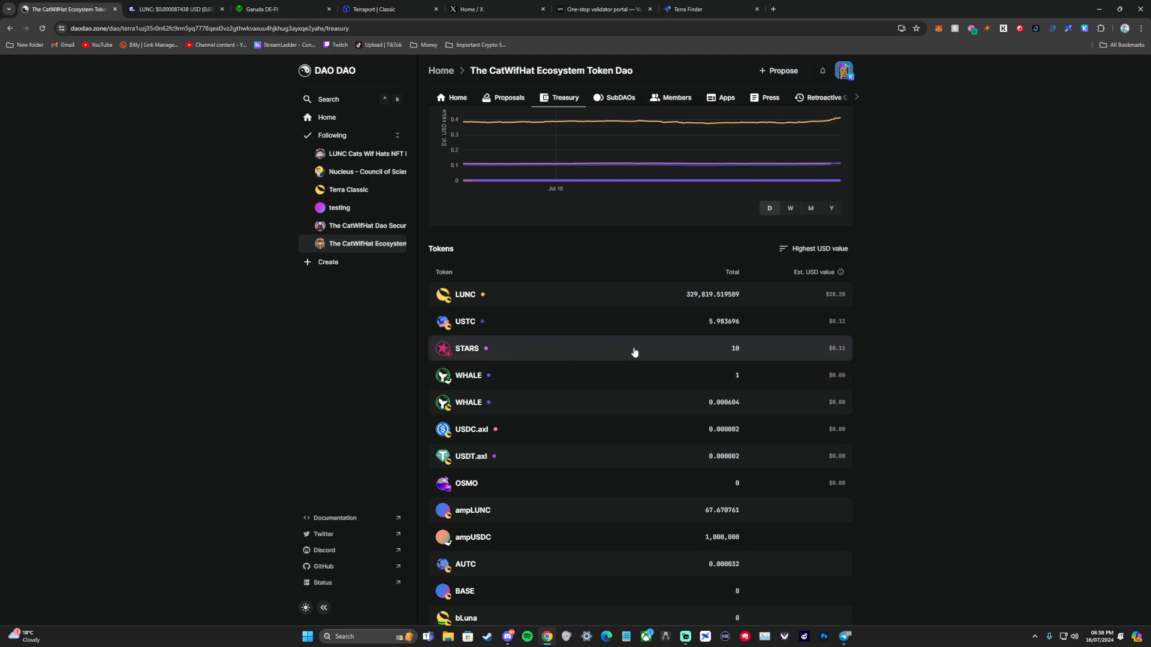
pyautogui.scroll(-2, 534, 395)
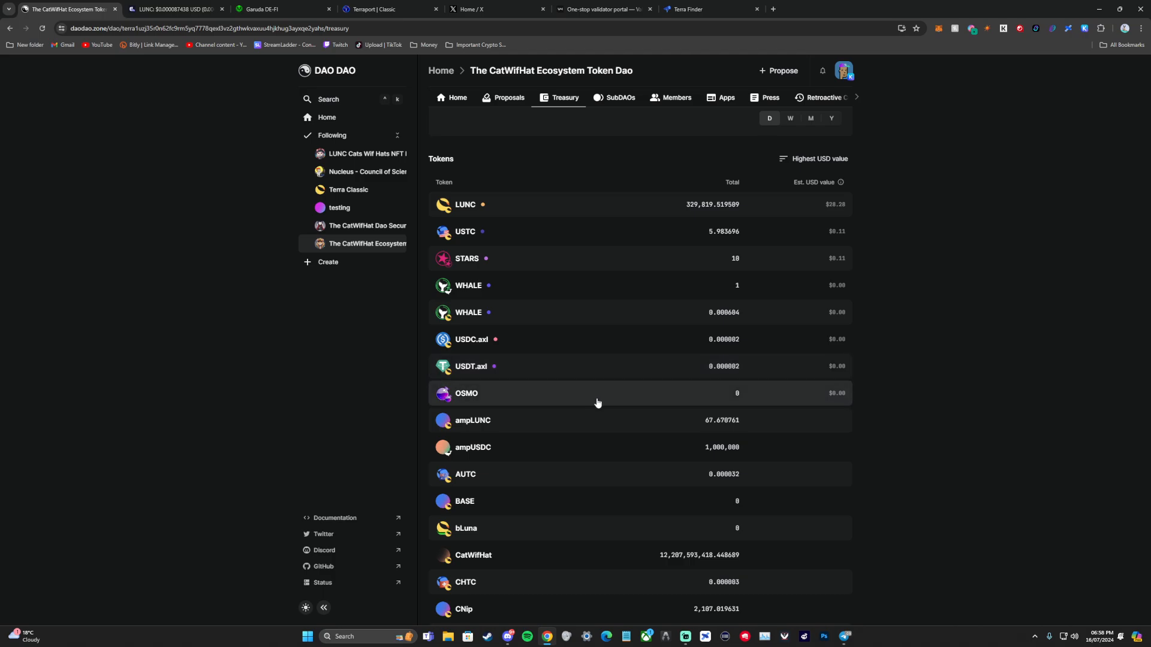
pyautogui.scroll(-10, 598, 402)
# - Open a Create Cross-Chain Account proposal from the CatWifHat treasury and check which chains it offers
pyautogui.click(822, 480)
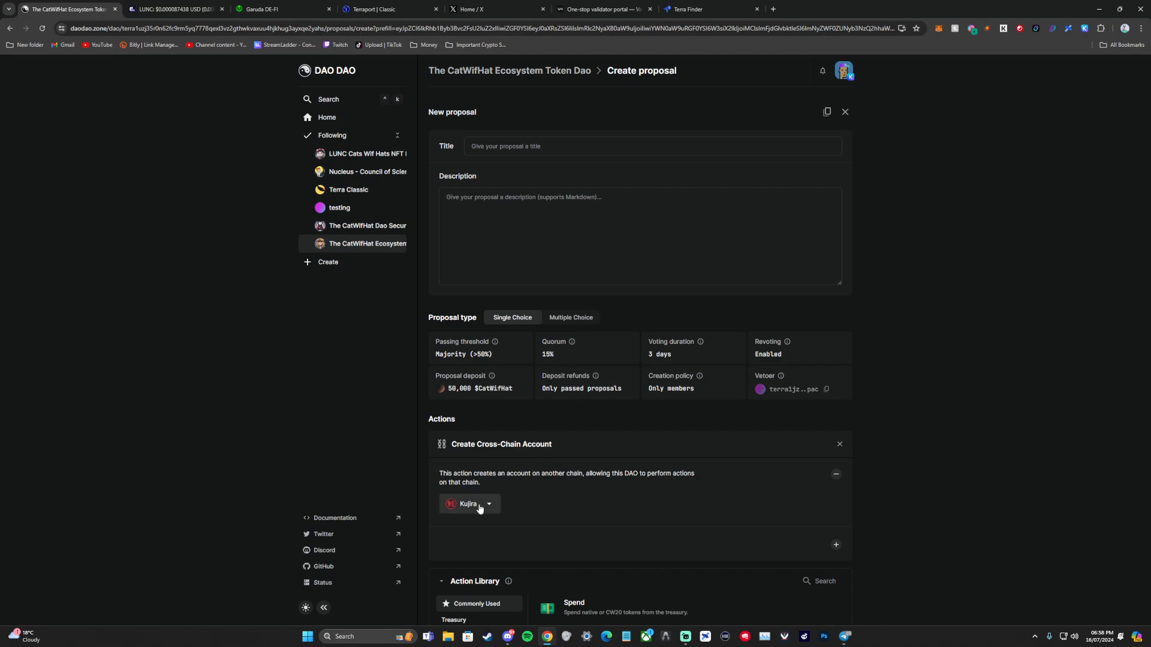
pyautogui.click(480, 507)
pyautogui.click(974, 359)
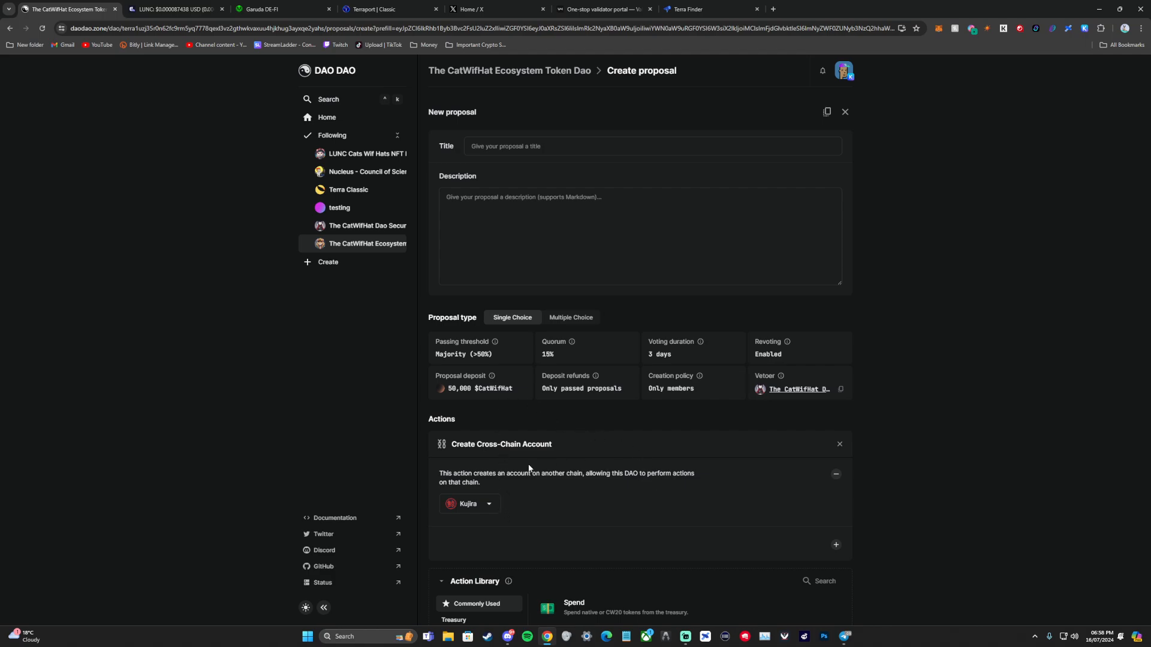
pyautogui.click(488, 509)
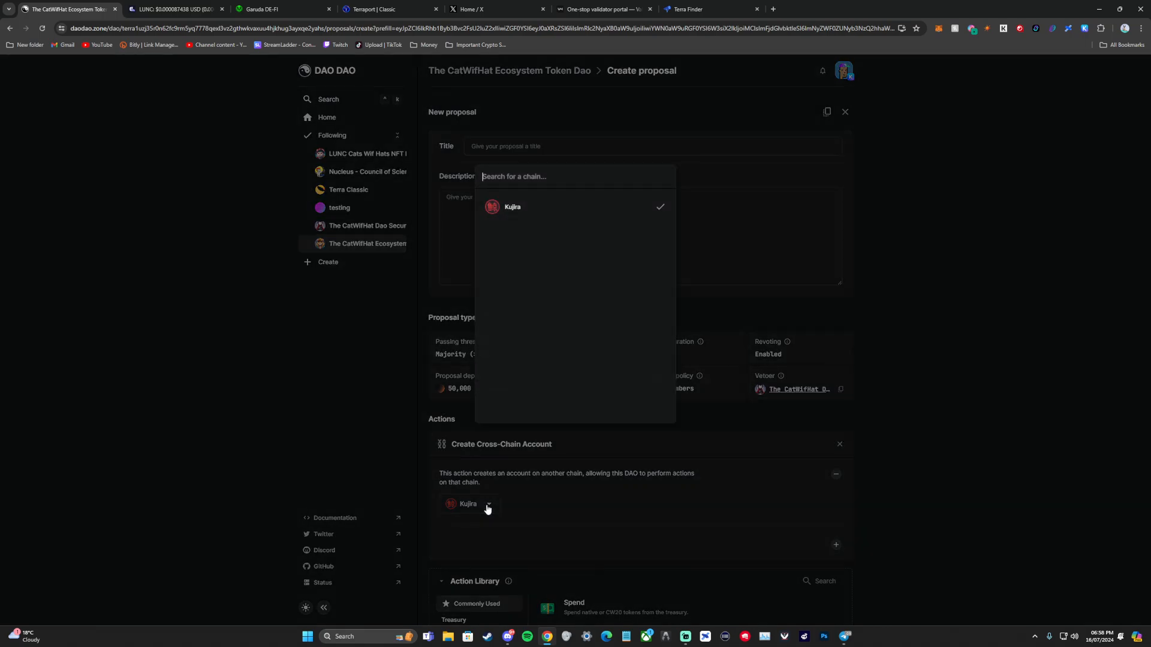
pyautogui.click(953, 395)
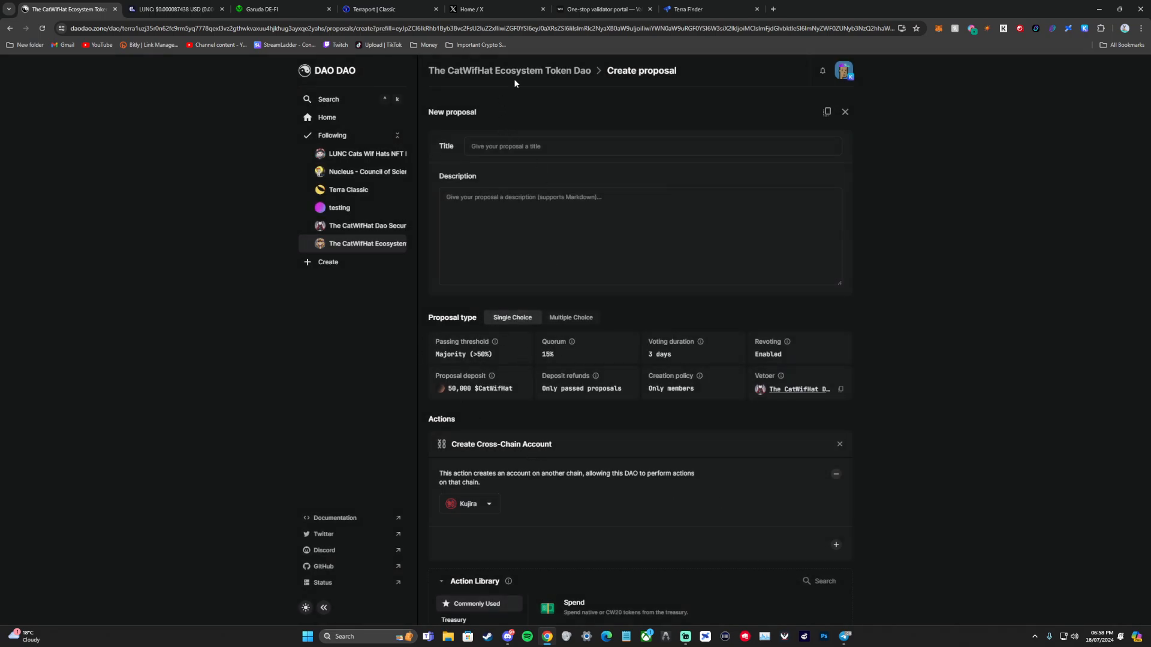
# - Add an advanced Cross-Chain Execute action on the Osmosis chain to the proposal and put a Spend action inside it
pyautogui.scroll(-4, 501, 311)
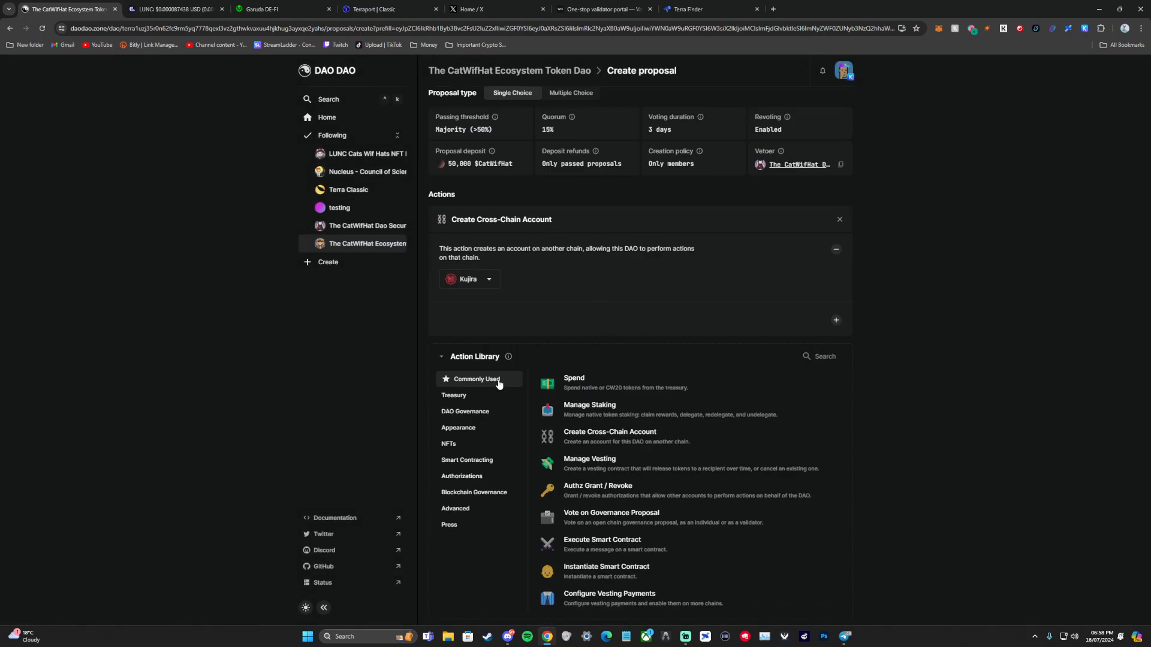
pyautogui.click(462, 476)
pyautogui.click(487, 494)
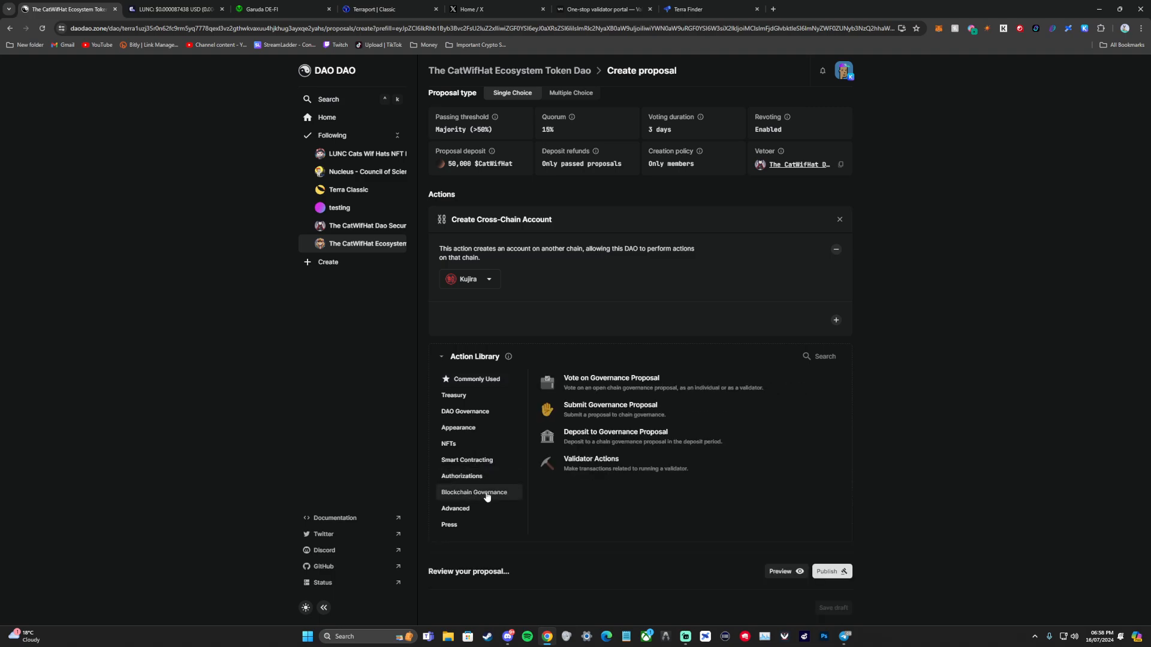
pyautogui.click(475, 509)
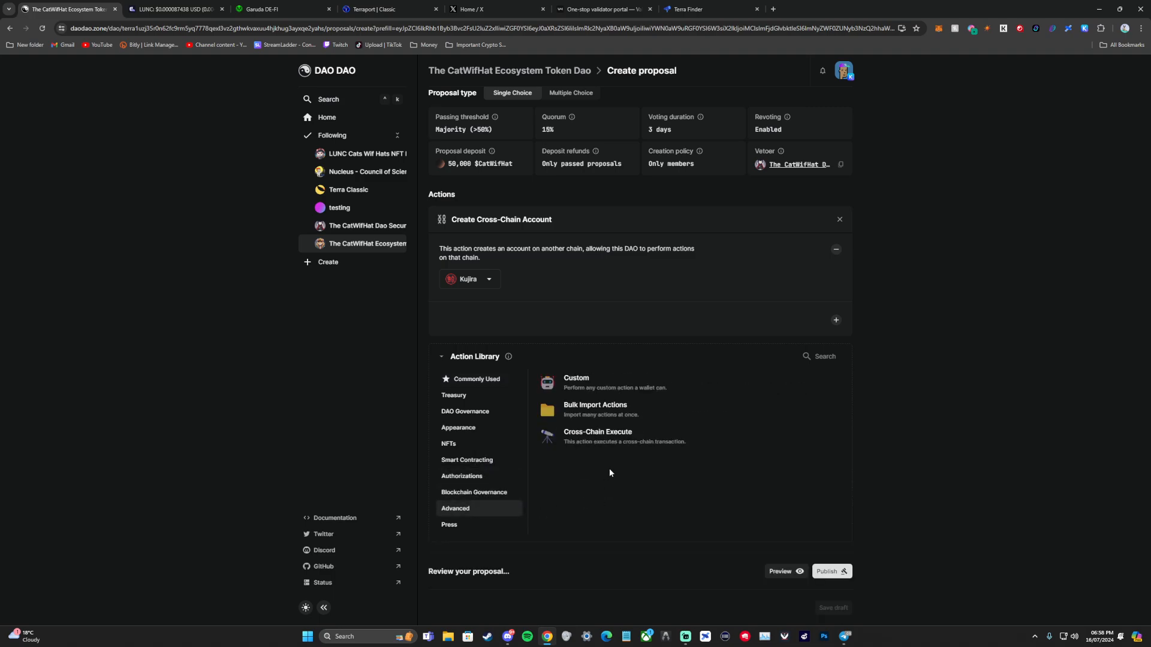
pyautogui.click(605, 432)
pyautogui.click(489, 362)
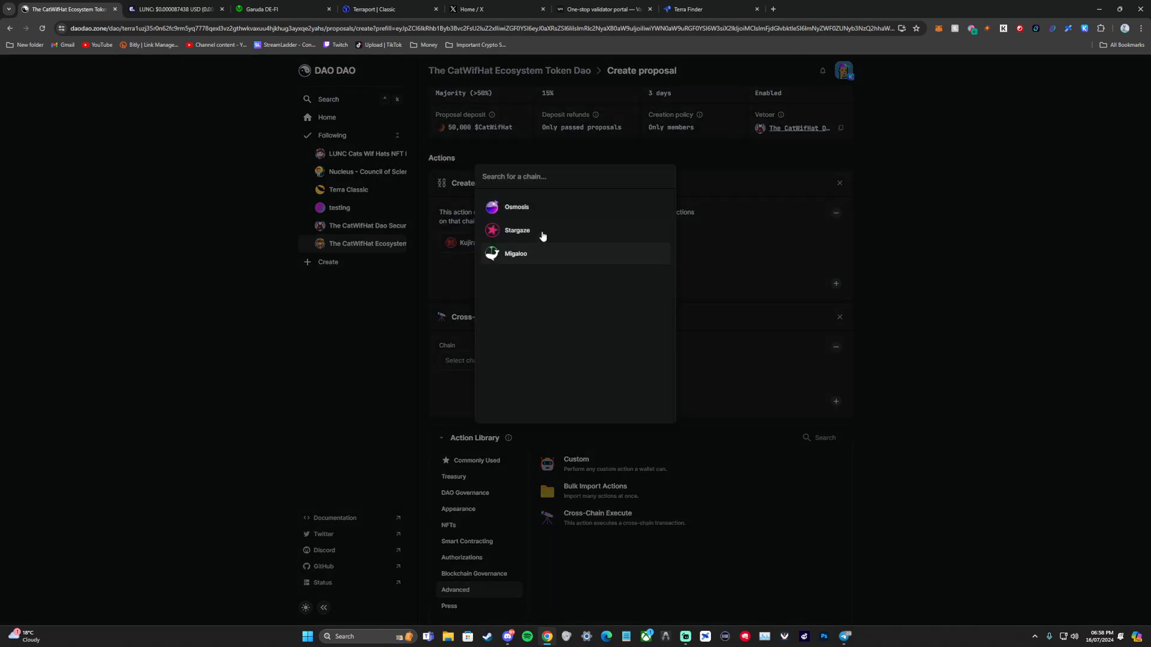
pyautogui.click(539, 210)
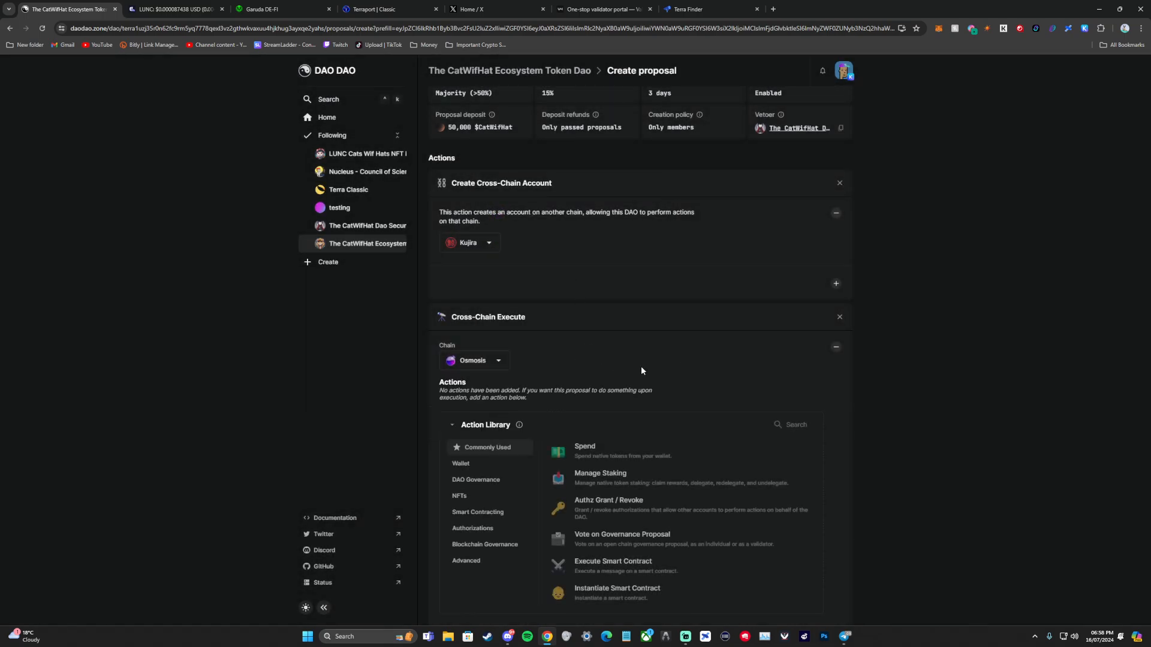
pyautogui.click(626, 457)
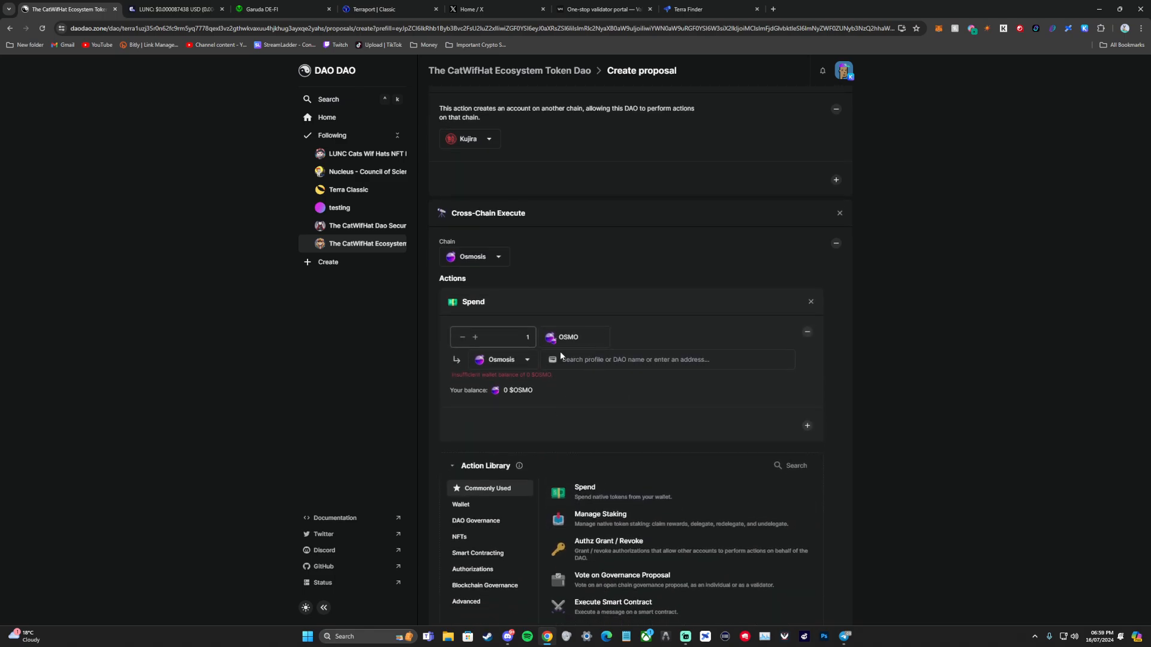
# - Set the Spend action's destination chain to Mars Hub and look through the other destination chains
pyautogui.click(615, 361)
pyautogui.click(503, 359)
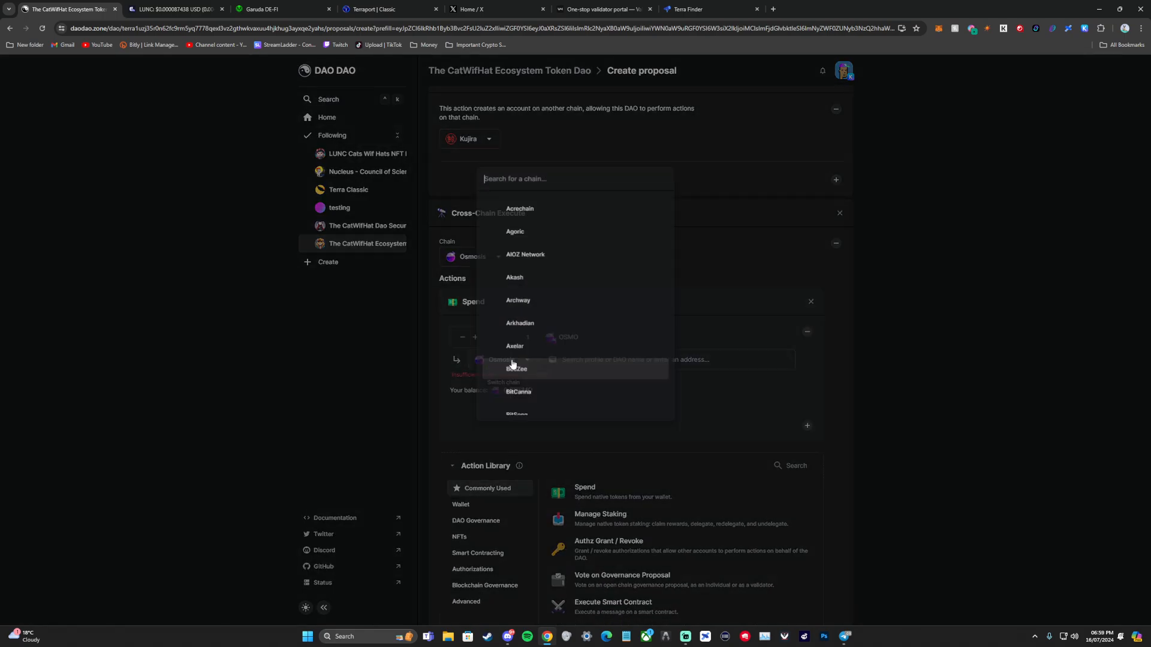
pyautogui.scroll(-4, 581, 313)
pyautogui.scroll(-10, 581, 313)
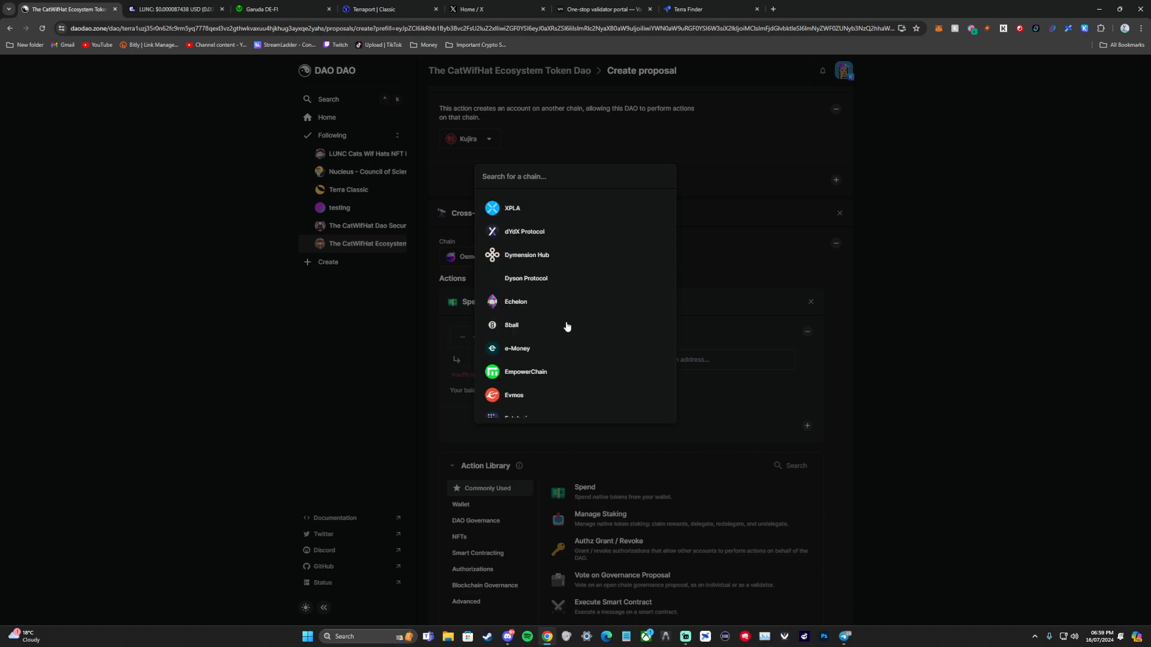
pyautogui.click(528, 339)
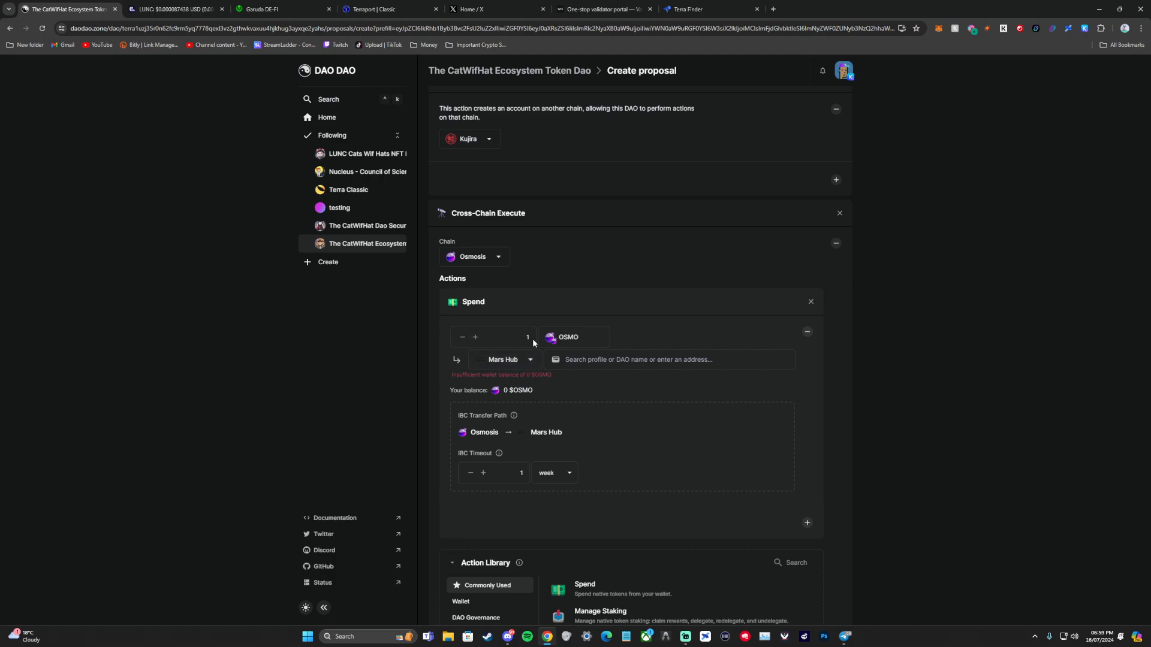
pyautogui.click(527, 361)
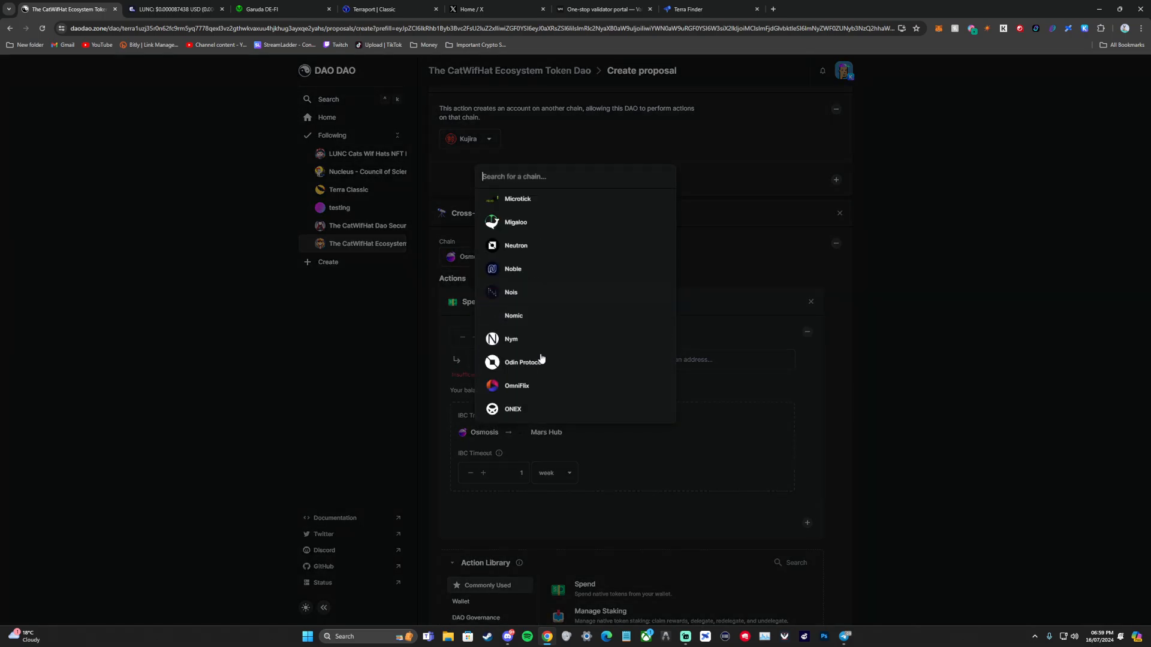
pyautogui.scroll(-10, 545, 357)
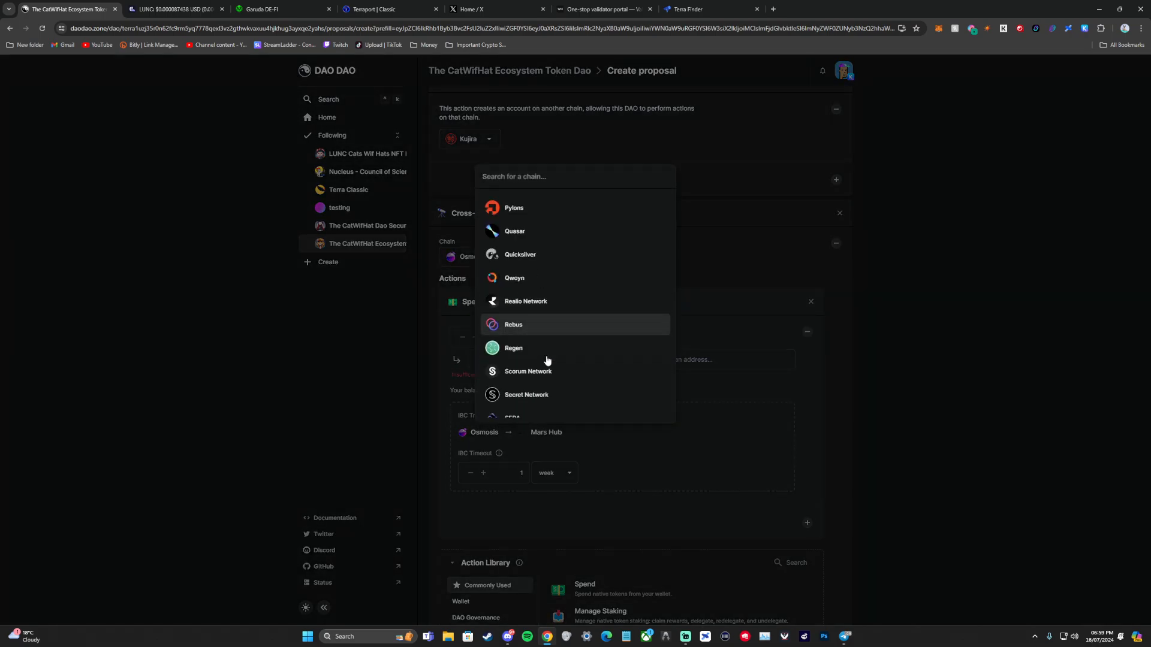
pyautogui.click(891, 383)
# - Remove the Cross-Chain Execute and Create Cross-Chain Account actions and return to the CatWifHat DAO page
pyautogui.click(838, 244)
pyautogui.click(840, 215)
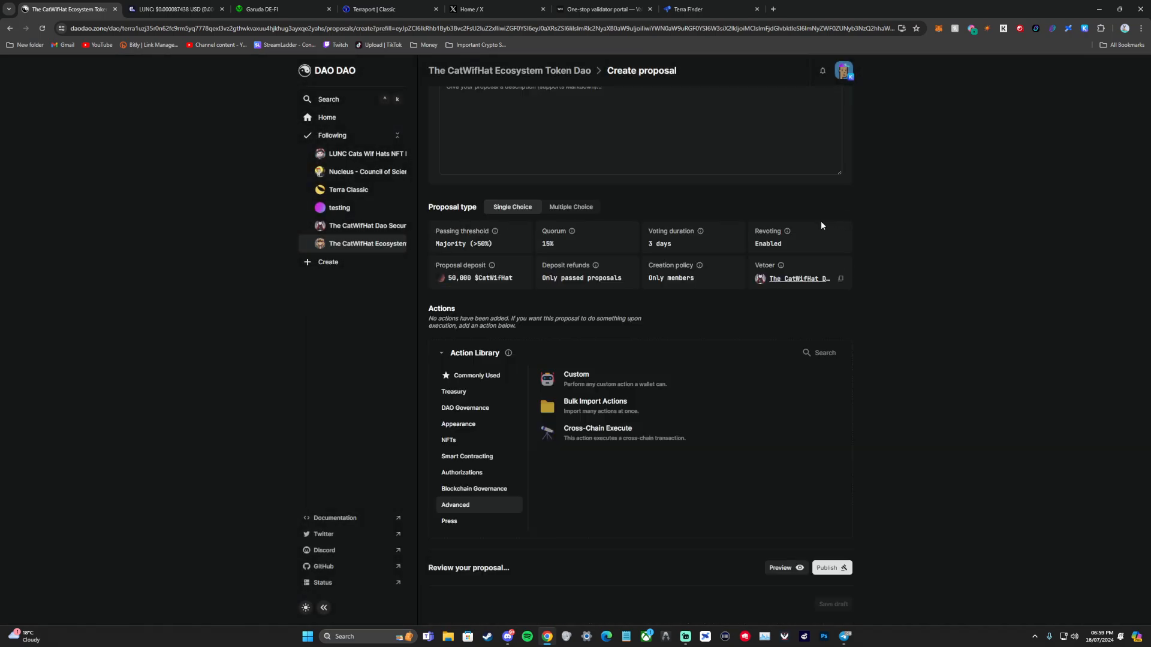
pyautogui.scroll(3, 821, 221)
pyautogui.click(555, 72)
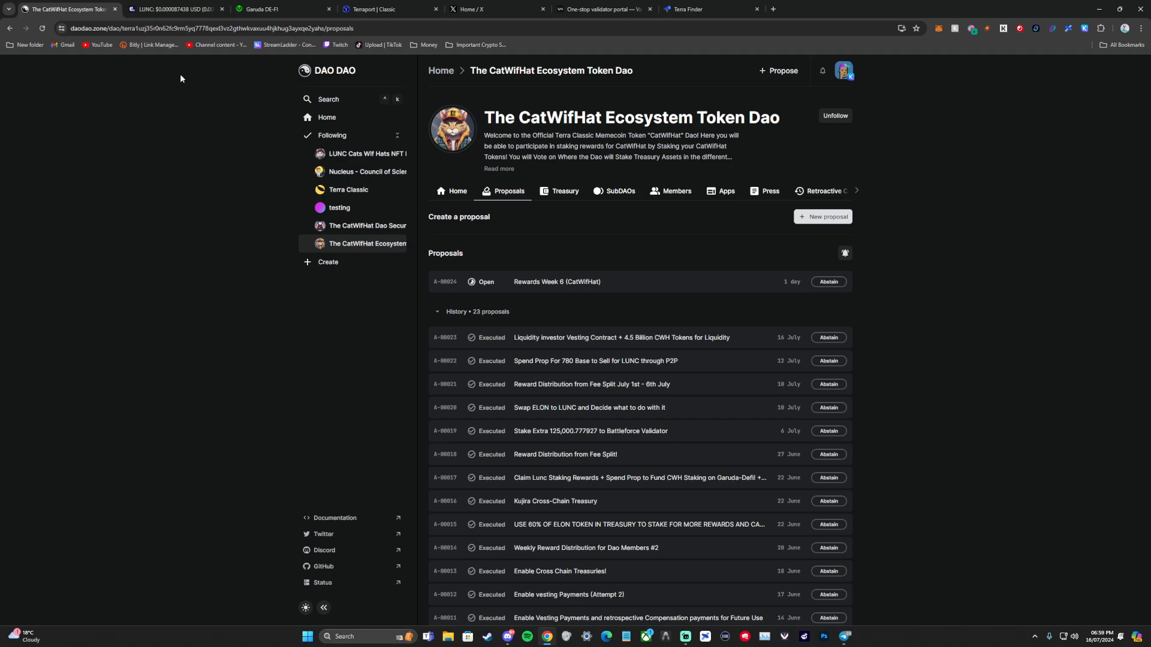
# - Open the followed testing DAO and examine the treasury value and token list
pyautogui.click(336, 208)
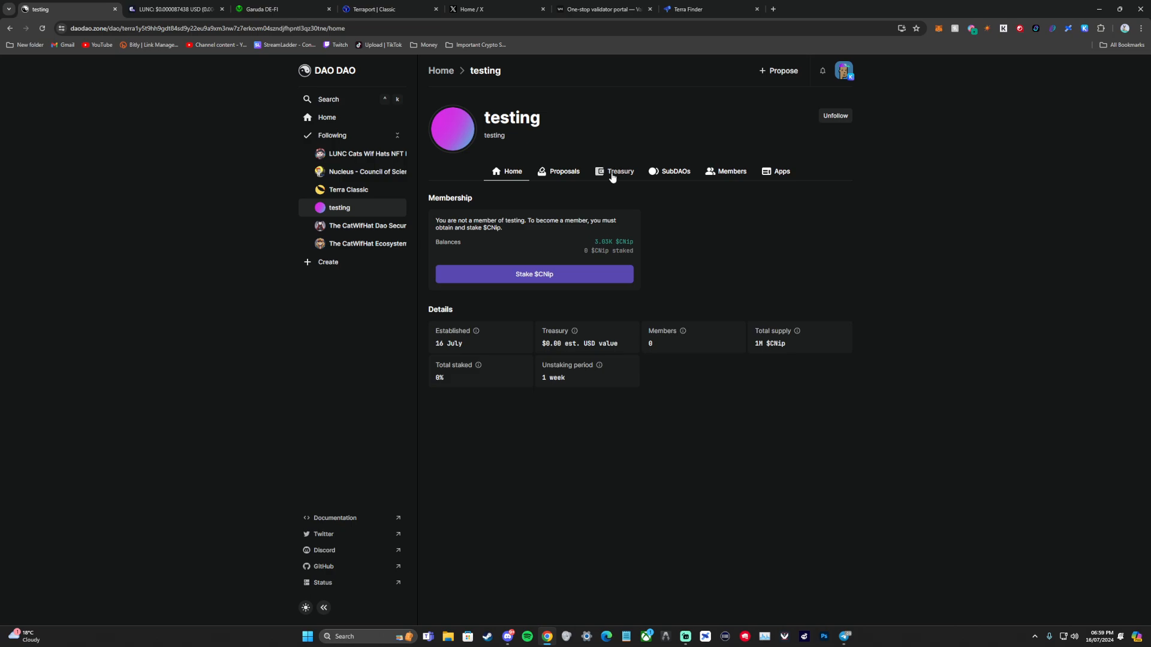
pyautogui.click(612, 174)
pyautogui.scroll(-1, 713, 383)
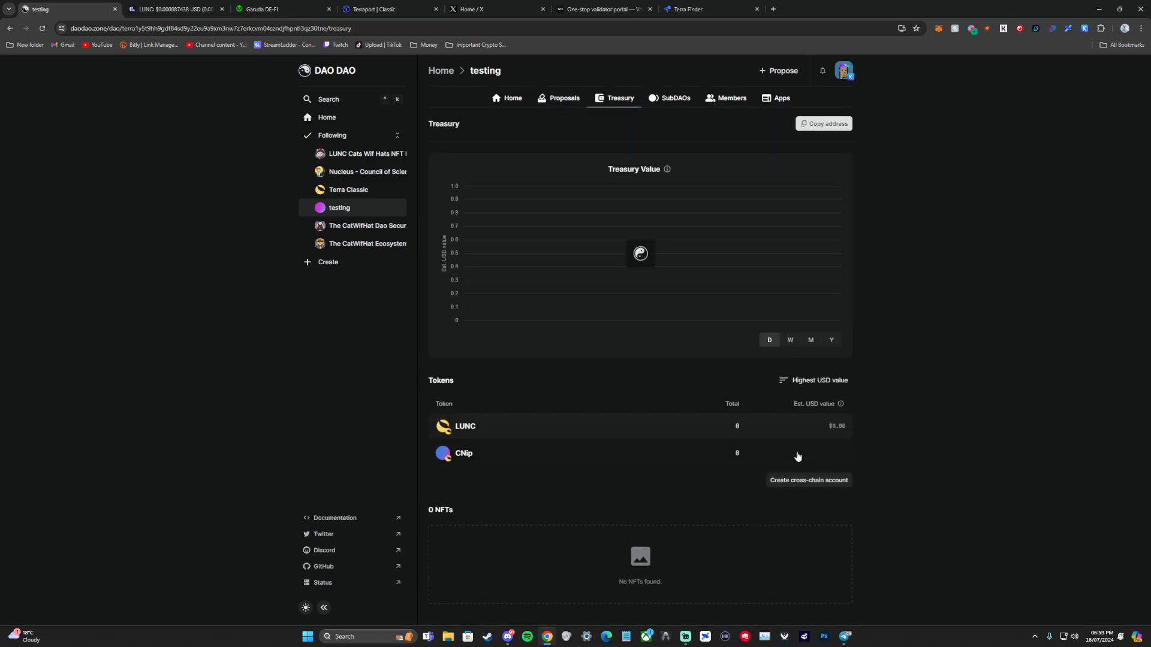
pyautogui.scroll(1, 640, 253)
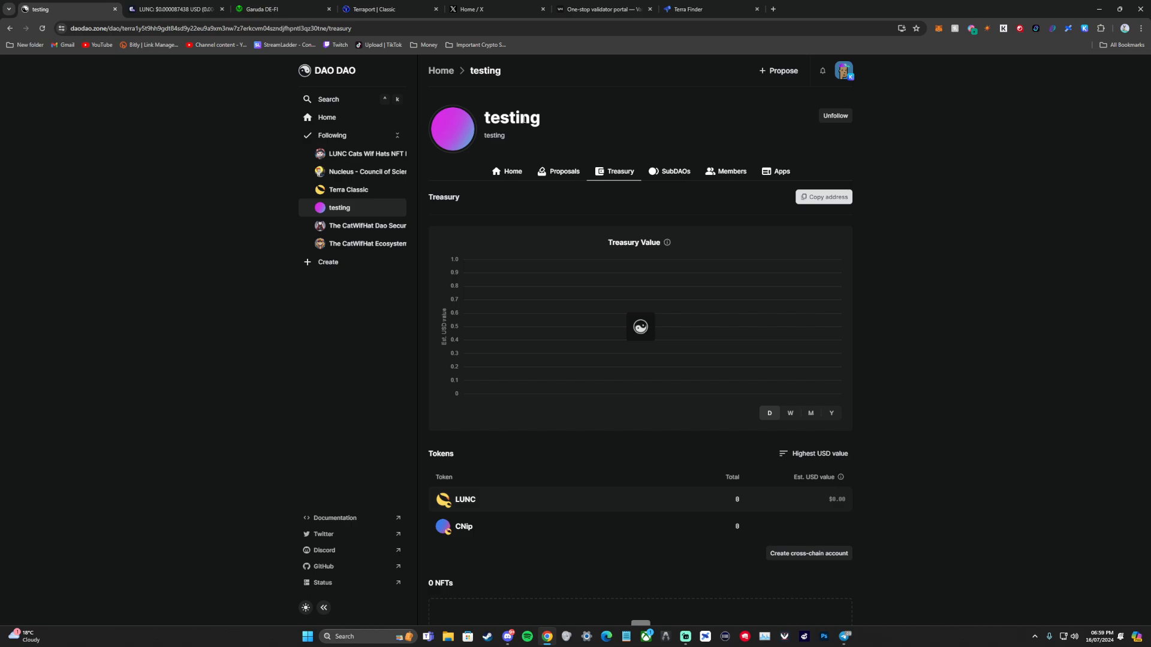
pyautogui.scroll(-1, 657, 163)
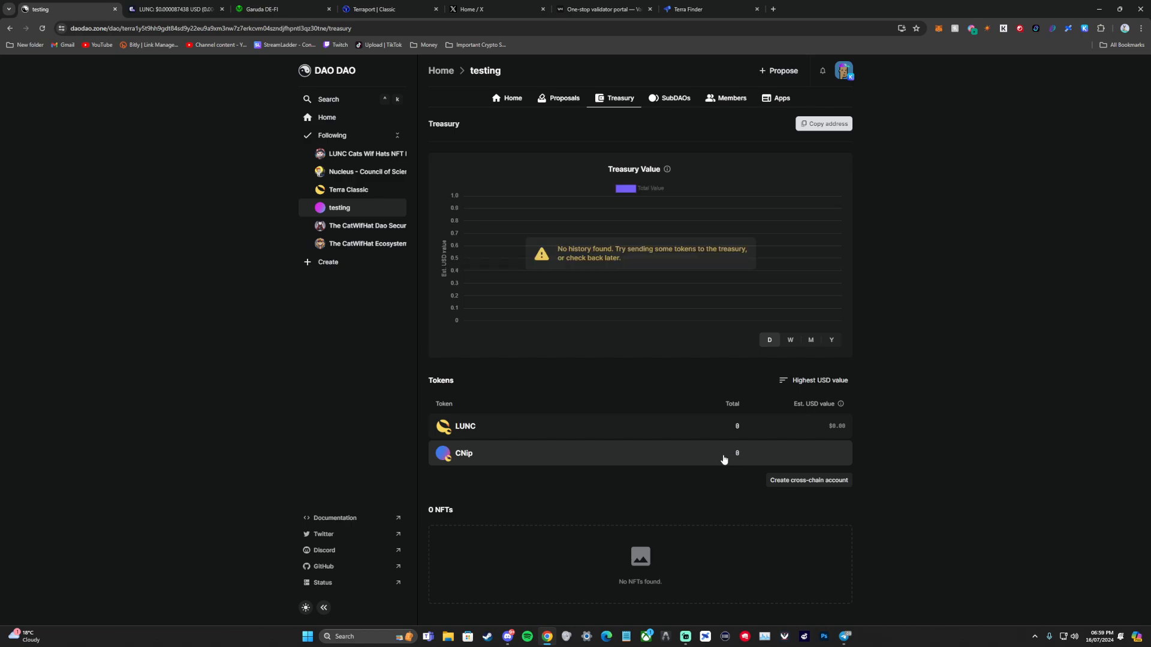
# - Review the membership information and CNip token balance on the testing DAO's home page
pyautogui.click(505, 100)
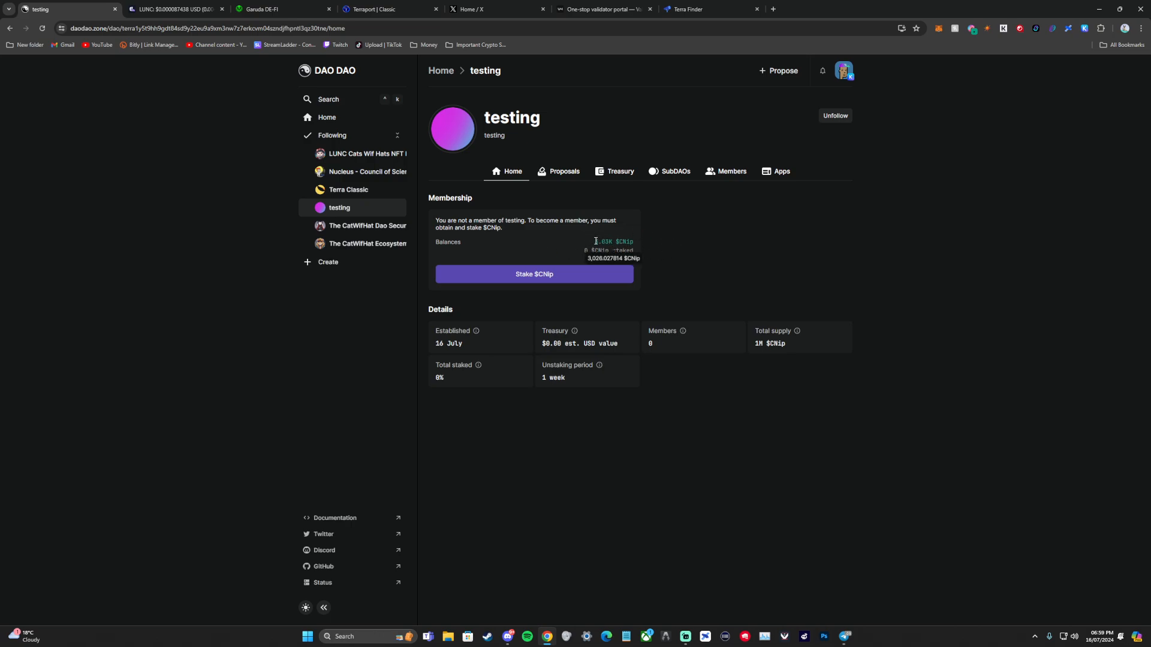
pyautogui.moveTo(595, 241); pyautogui.dragTo(614, 242)
pyautogui.click(682, 249)
pyautogui.click(721, 246)
# - Start a cross-chain account proposal from the testing DAO's treasury, keeping Osmosis as the first chain
pyautogui.click(617, 172)
pyautogui.scroll(-1, 849, 288)
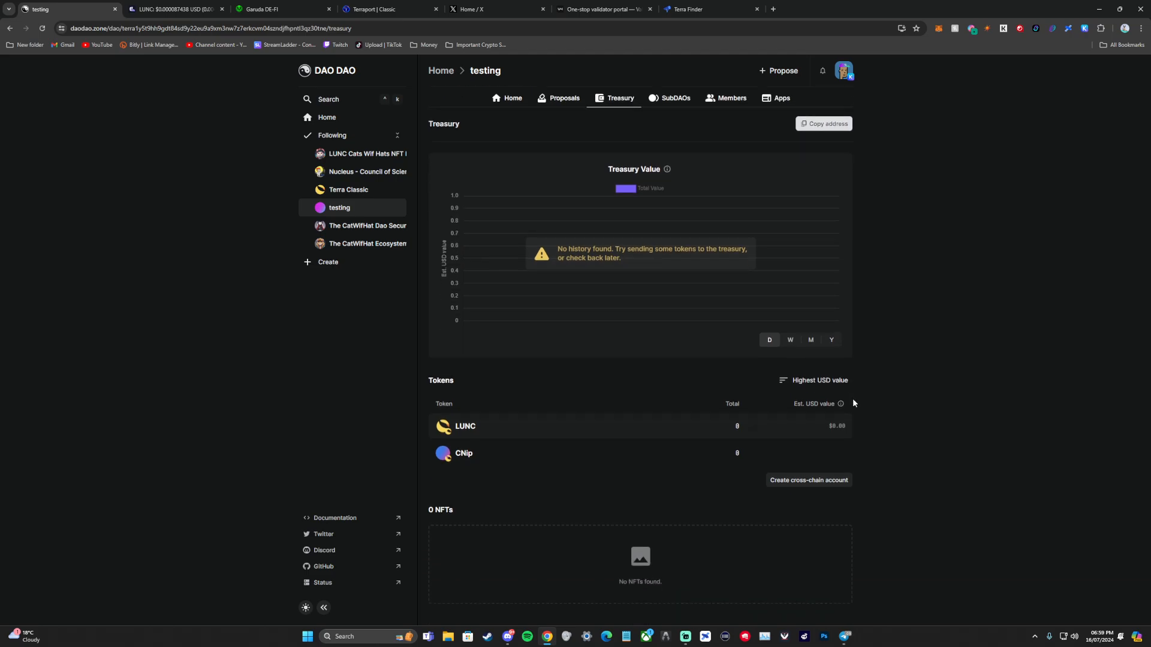
pyautogui.click(823, 488)
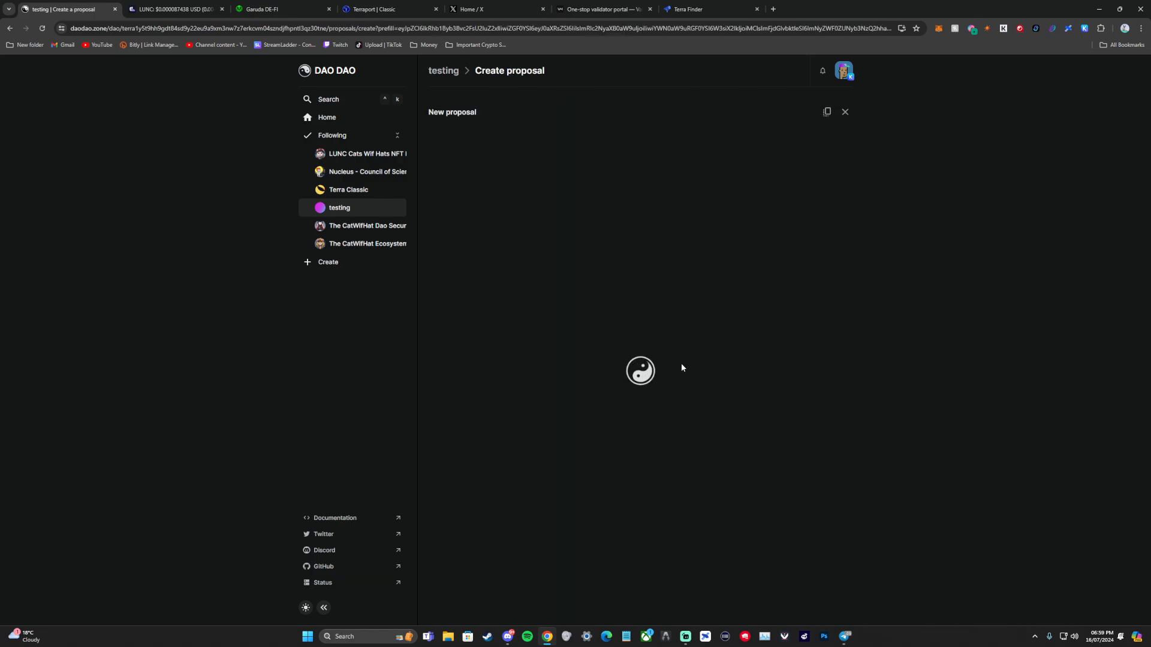
pyautogui.scroll(-3, 616, 311)
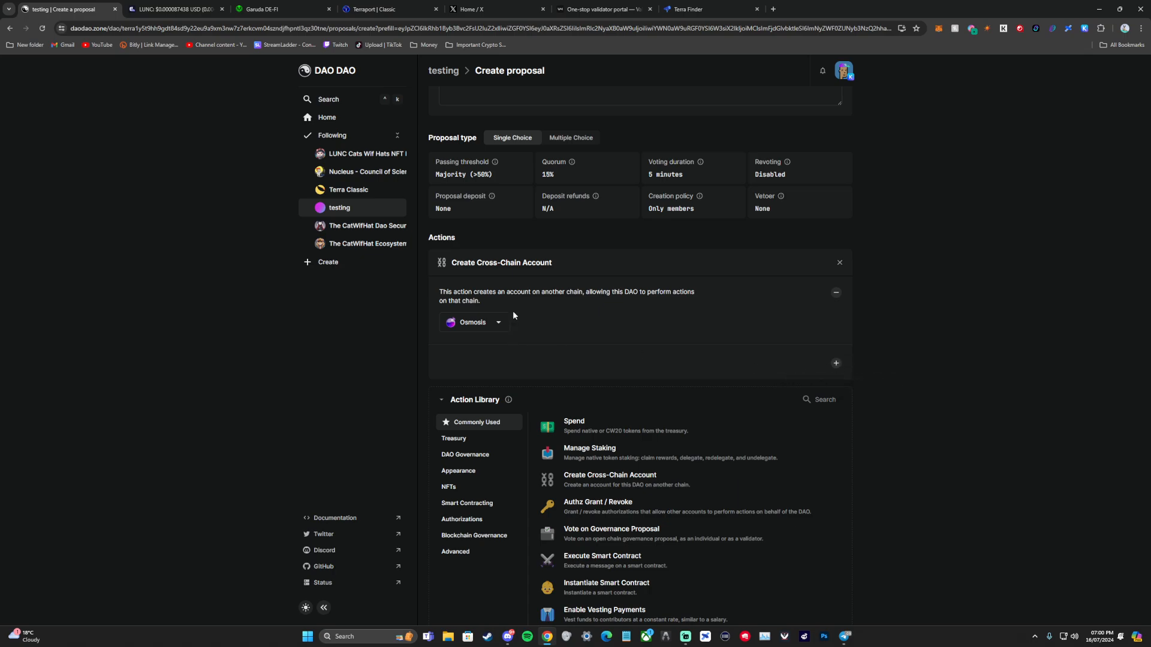
pyautogui.click(495, 323)
pyautogui.click(917, 368)
# - Add two more cross-chain account entries to the proposal, one for Stargaze and one for Migaloo
pyautogui.click(836, 363)
pyautogui.click(495, 395)
pyautogui.click(566, 255)
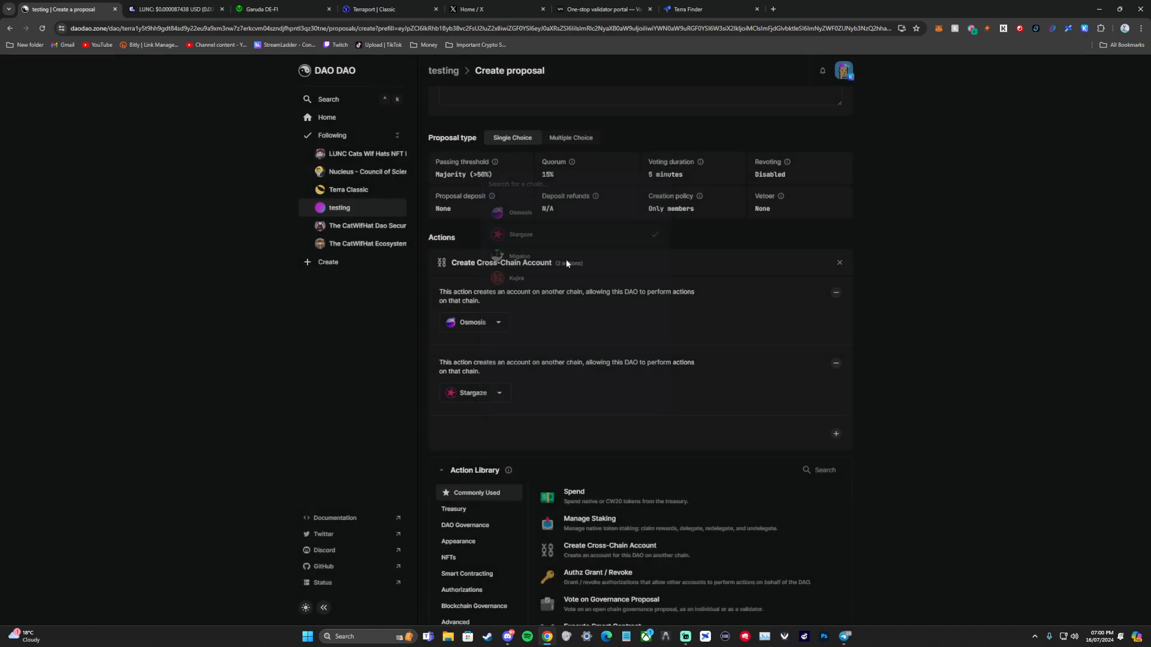
pyautogui.click(834, 434)
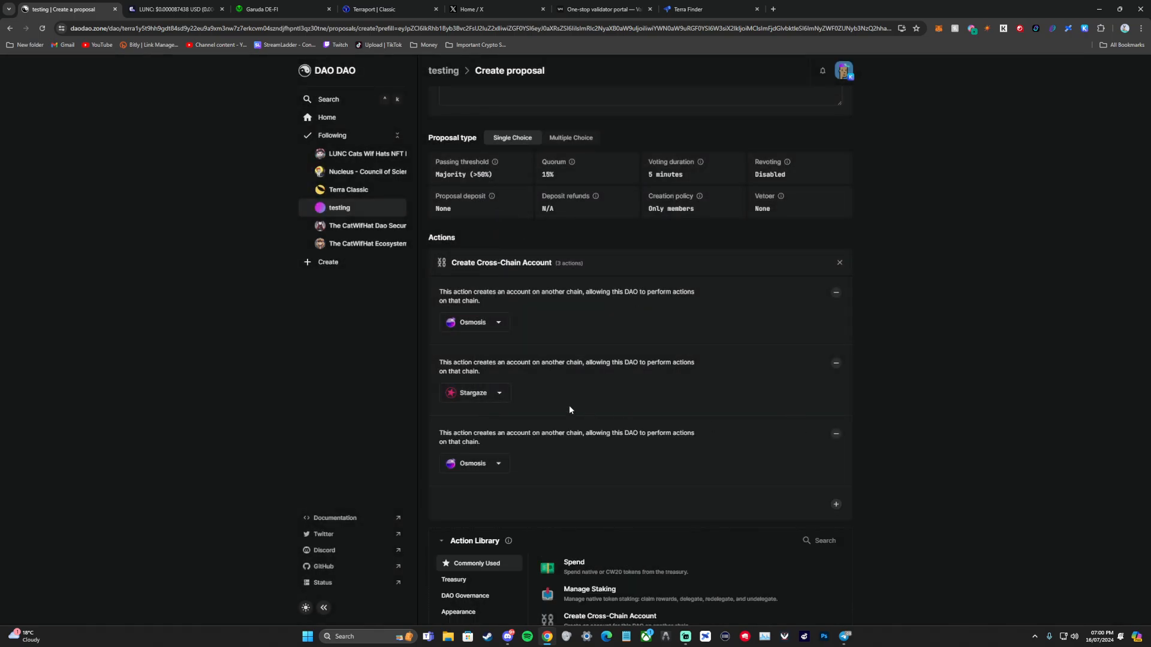
pyautogui.click(473, 463)
pyautogui.click(517, 255)
# - Add a fourth cross-chain account entry to the proposal and set its chain to Kujira
pyautogui.scroll(-3, 779, 378)
pyautogui.click(836, 327)
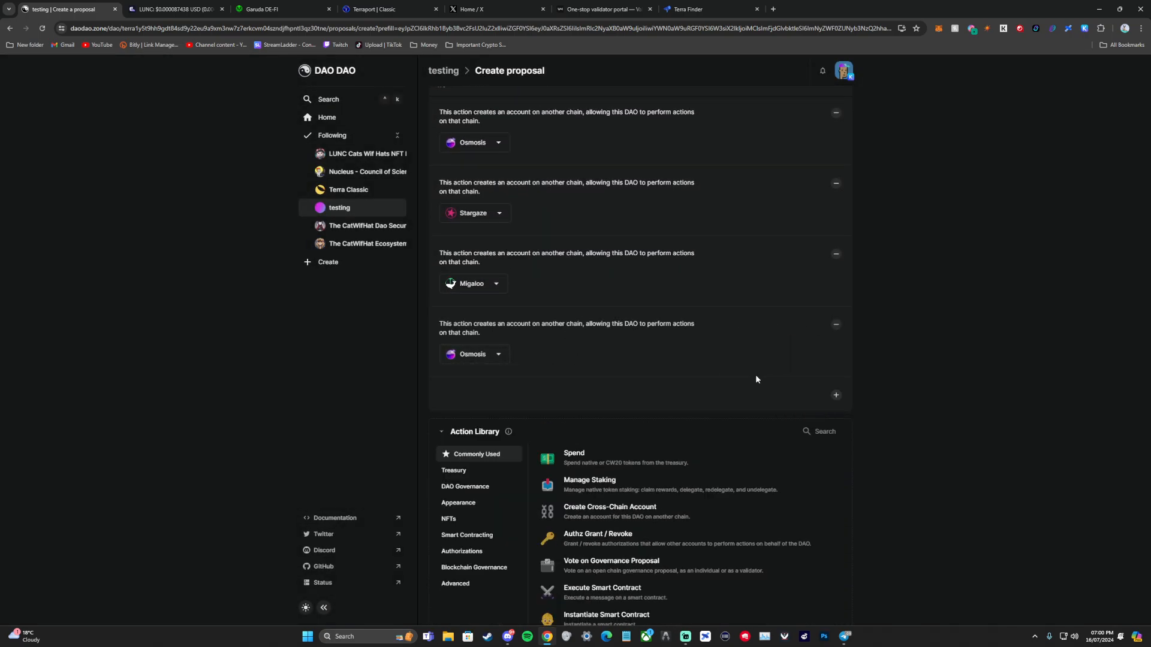
pyautogui.click(487, 355)
pyautogui.click(516, 288)
pyautogui.scroll(-3, 825, 380)
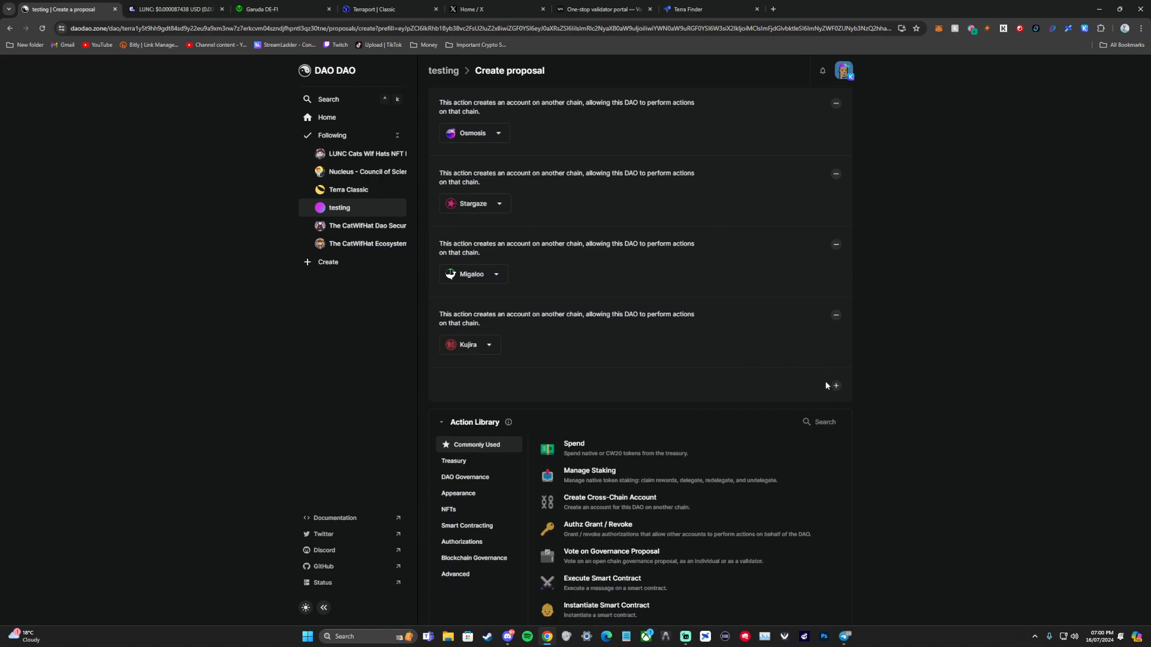
pyautogui.scroll(7, 603, 243)
pyautogui.scroll(-5, 579, 311)
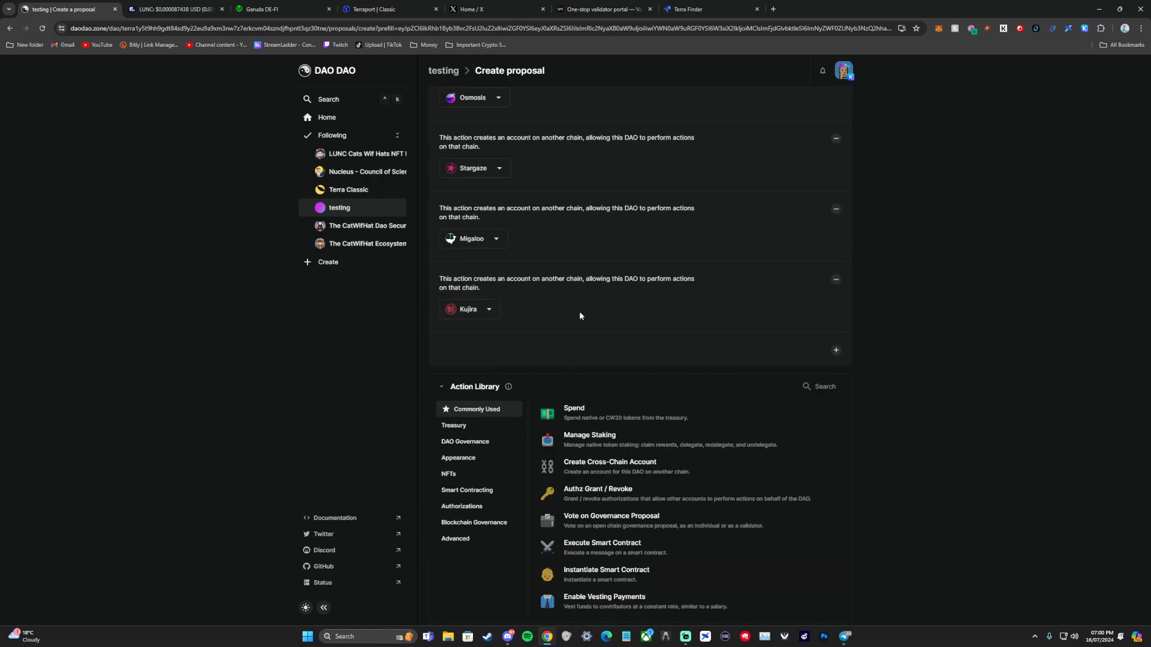
# - Add a Manage Treasury Tokens action from the library's Treasury category, set to display a token balance
pyautogui.click(459, 428)
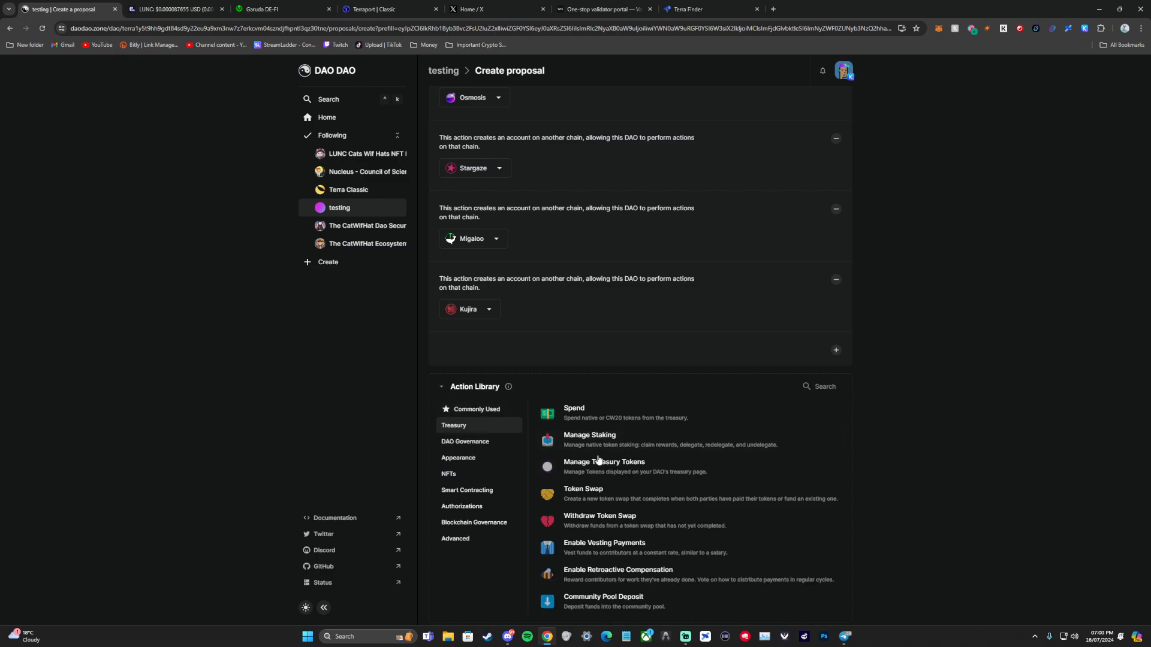
pyautogui.scroll(7, 540, 450)
pyautogui.scroll(-2, 497, 375)
pyautogui.scroll(-6, 528, 251)
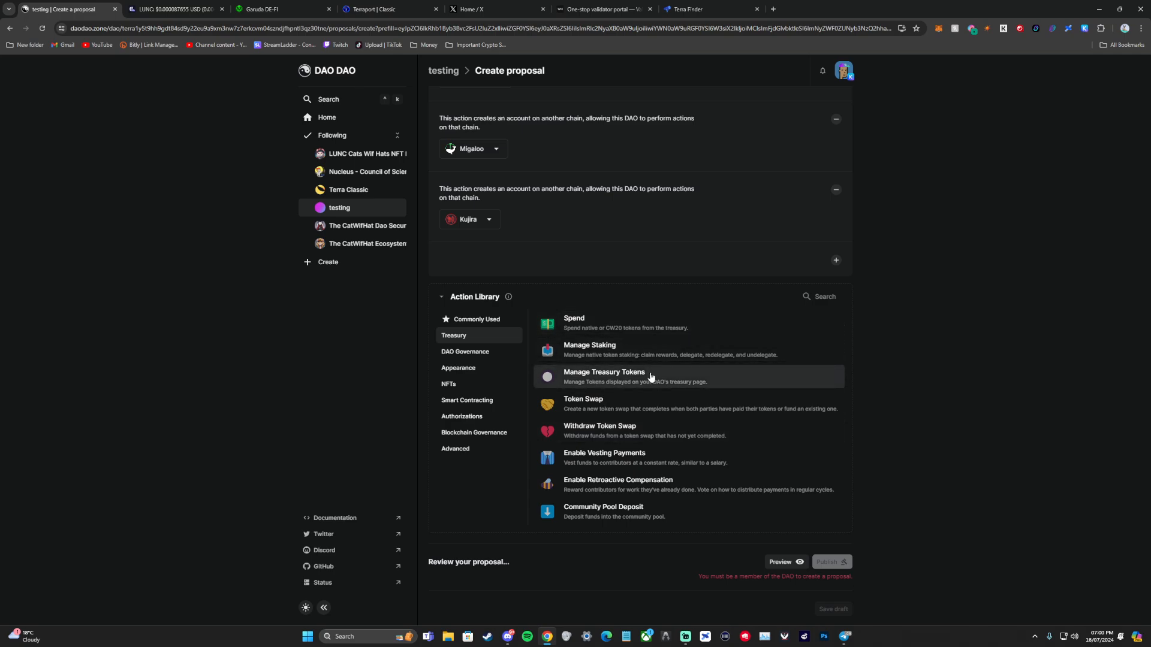
pyautogui.click(739, 375)
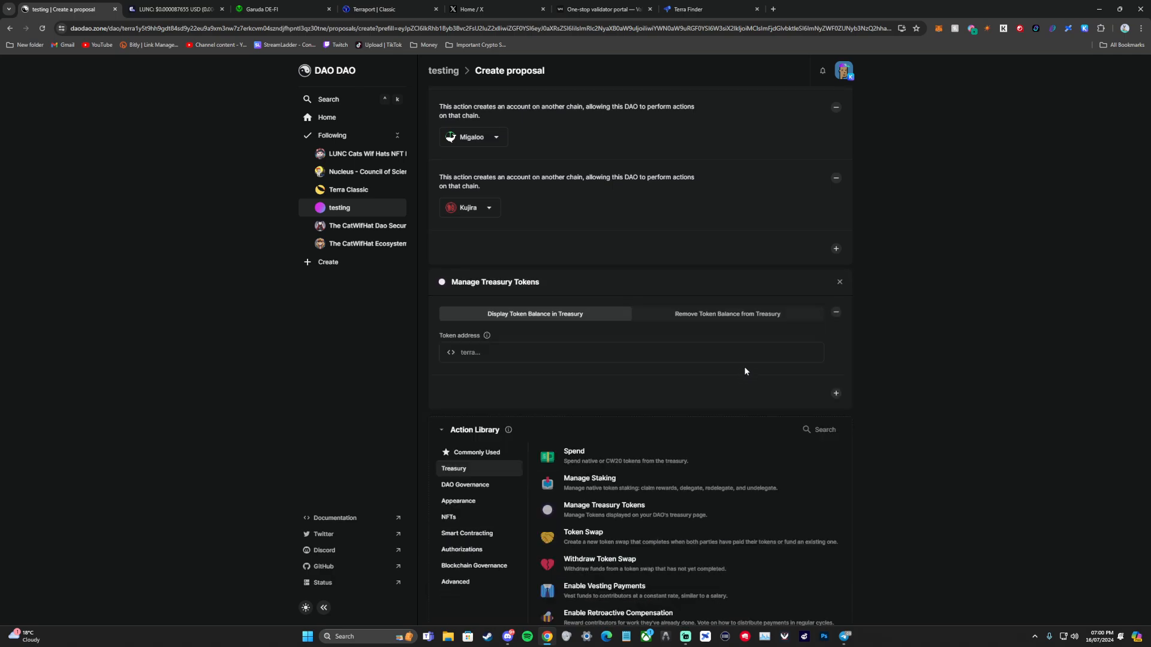
pyautogui.click(558, 348)
pyautogui.moveTo(488, 336)
pyautogui.scroll(3, 509, 246)
pyautogui.scroll(-3, 515, 246)
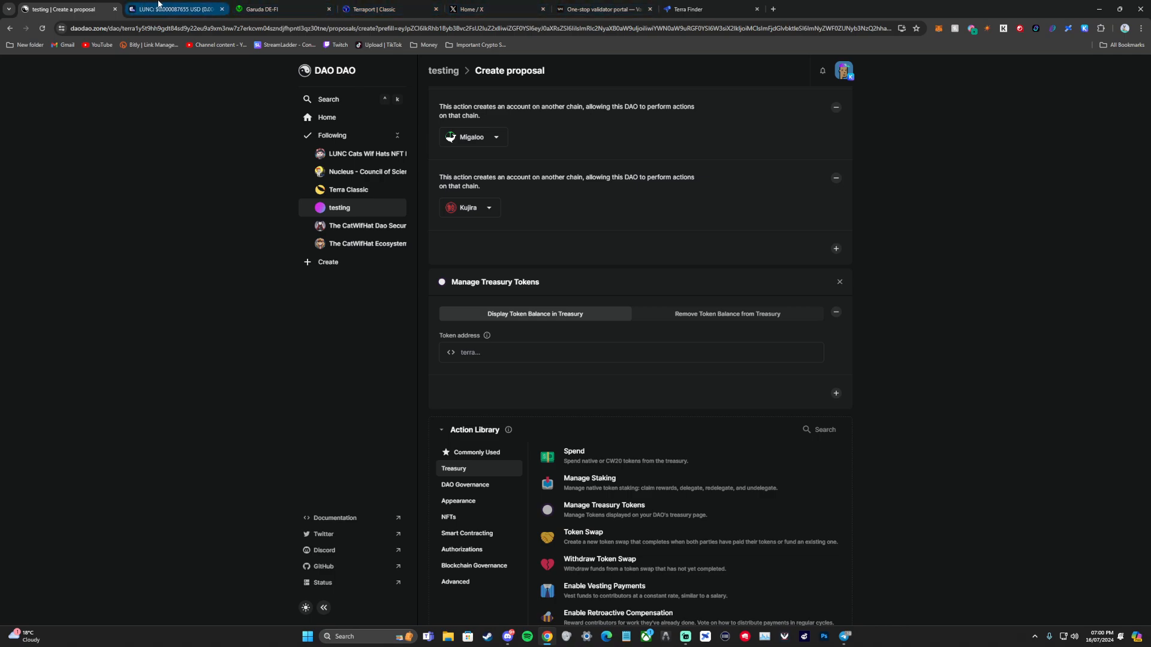
# - Switch to Coinhall, open the CatWifHat pair from the wallet's Terra Classic balances and copy the CatWifHat token address
pyautogui.click(216, 10)
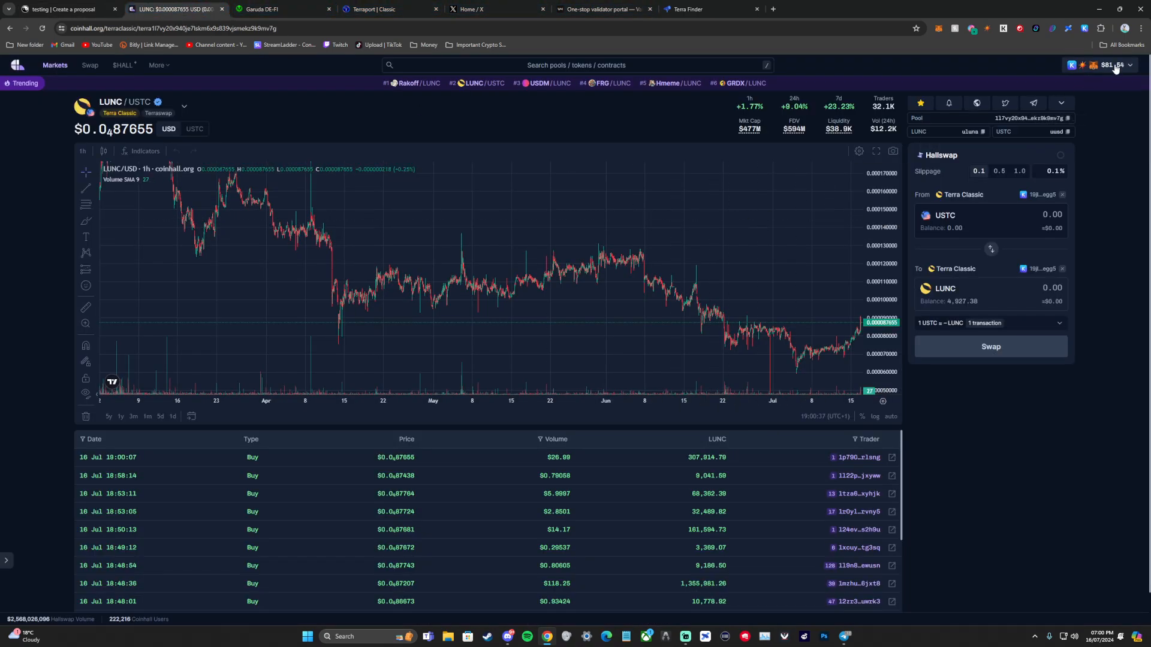
pyautogui.click(1073, 227)
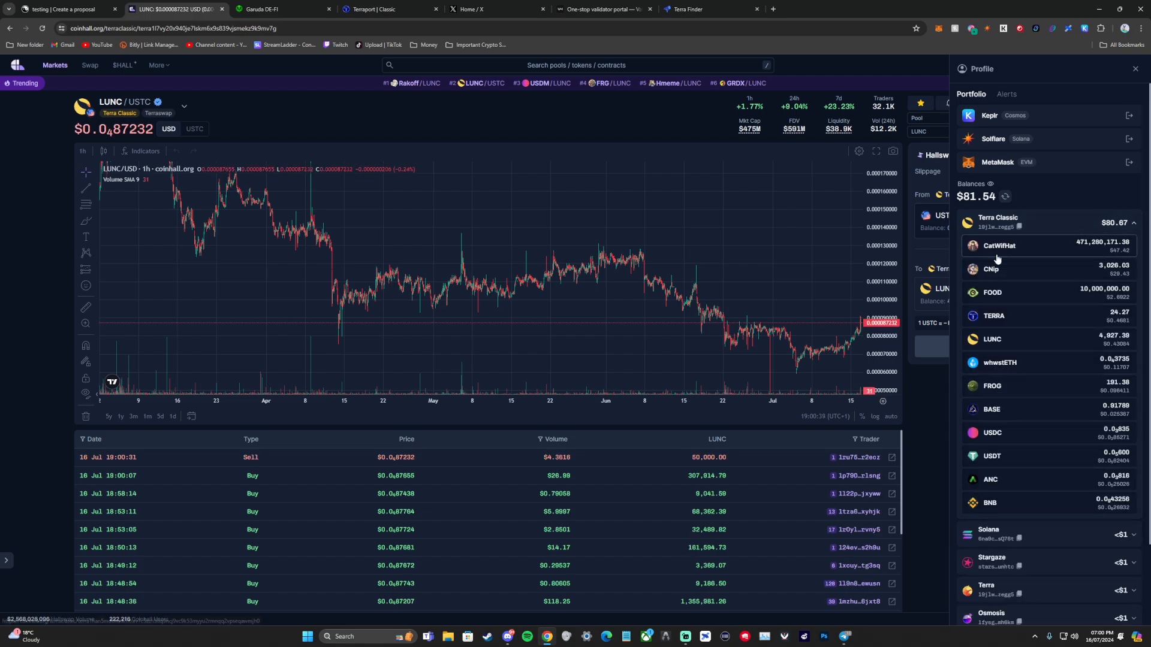
pyautogui.click(1035, 249)
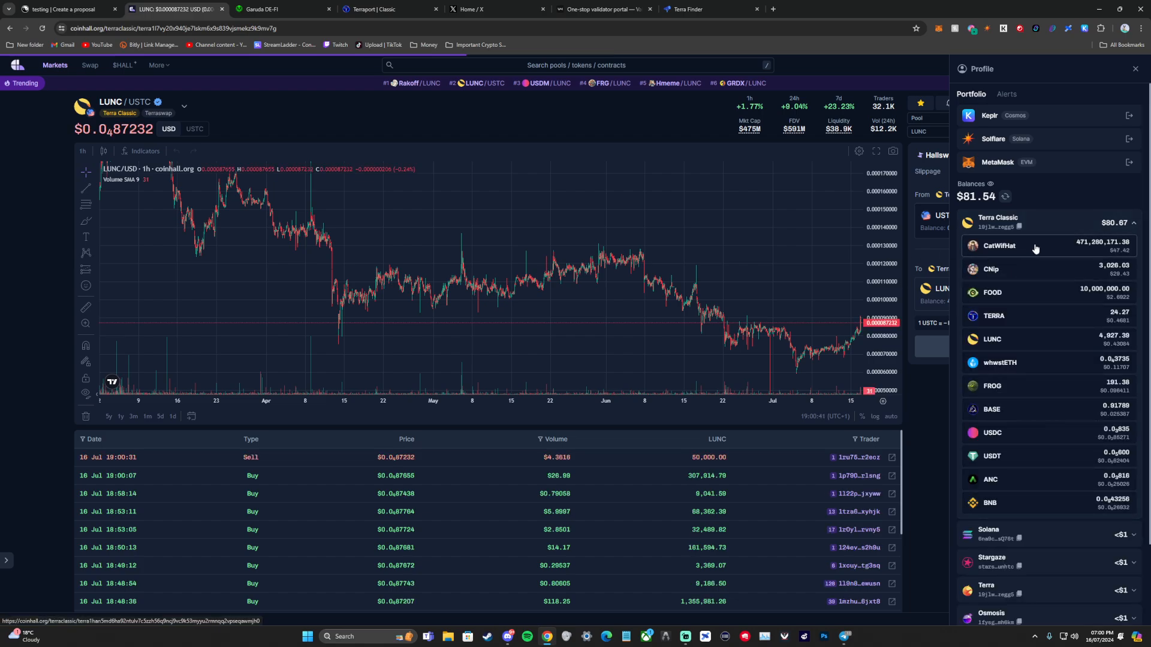
pyautogui.click(943, 356)
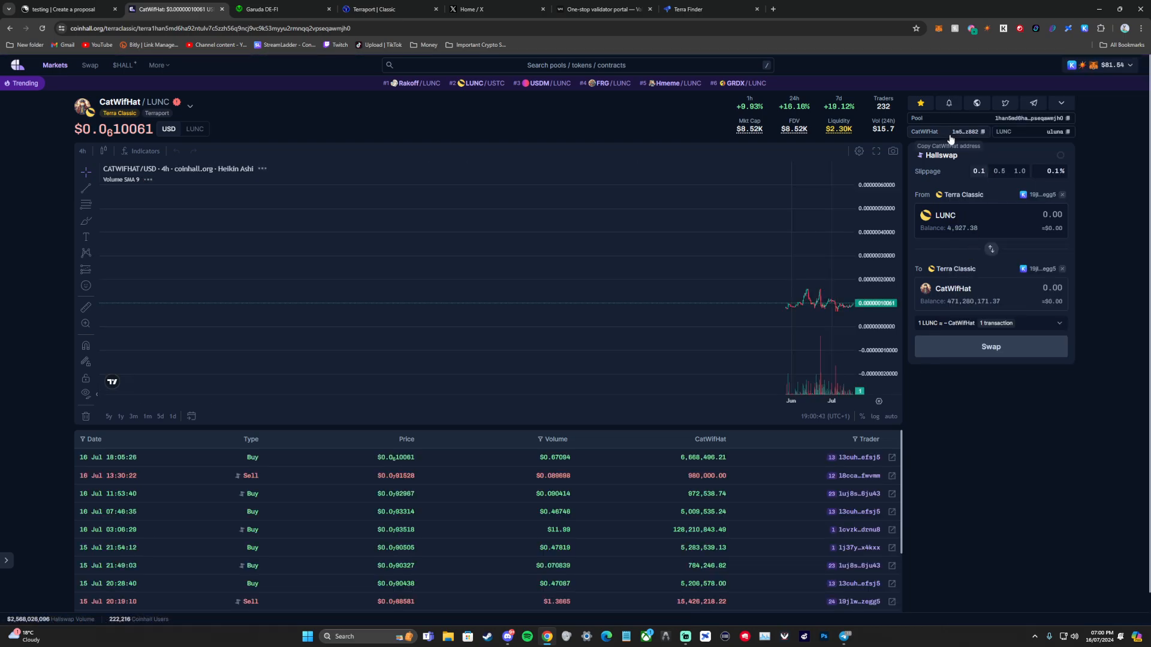
pyautogui.click(90, 9)
pyautogui.click(174, 9)
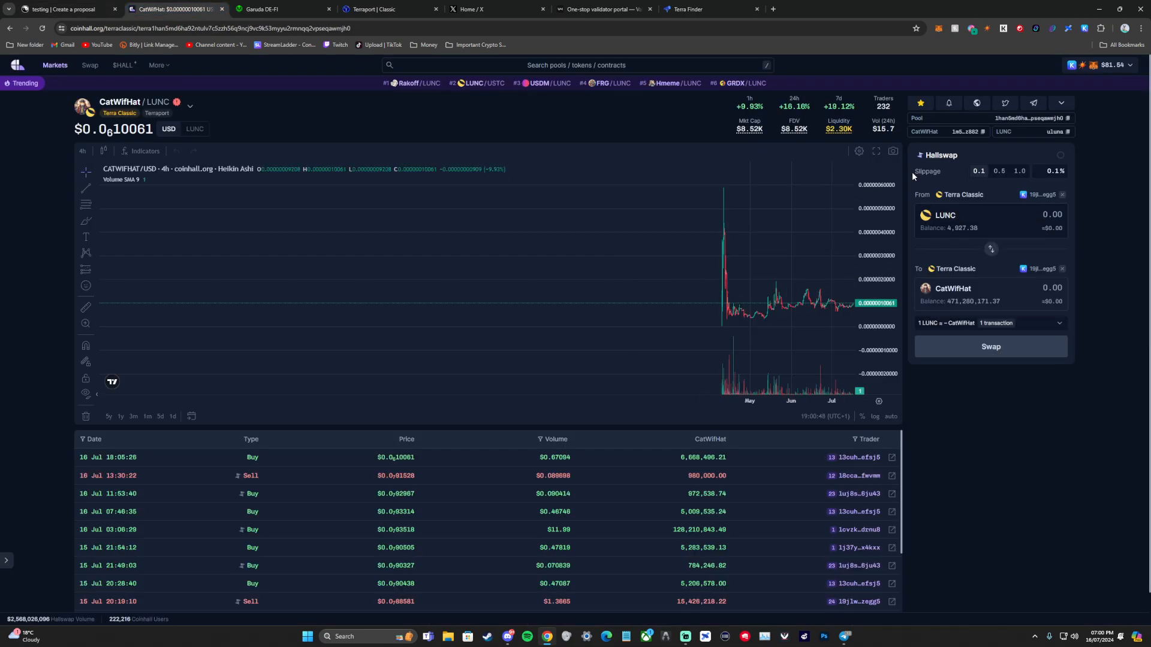
# - Return to the DAO DAO proposal and paste the CatWifHat contract address as the token address to display
pyautogui.click(29, 3)
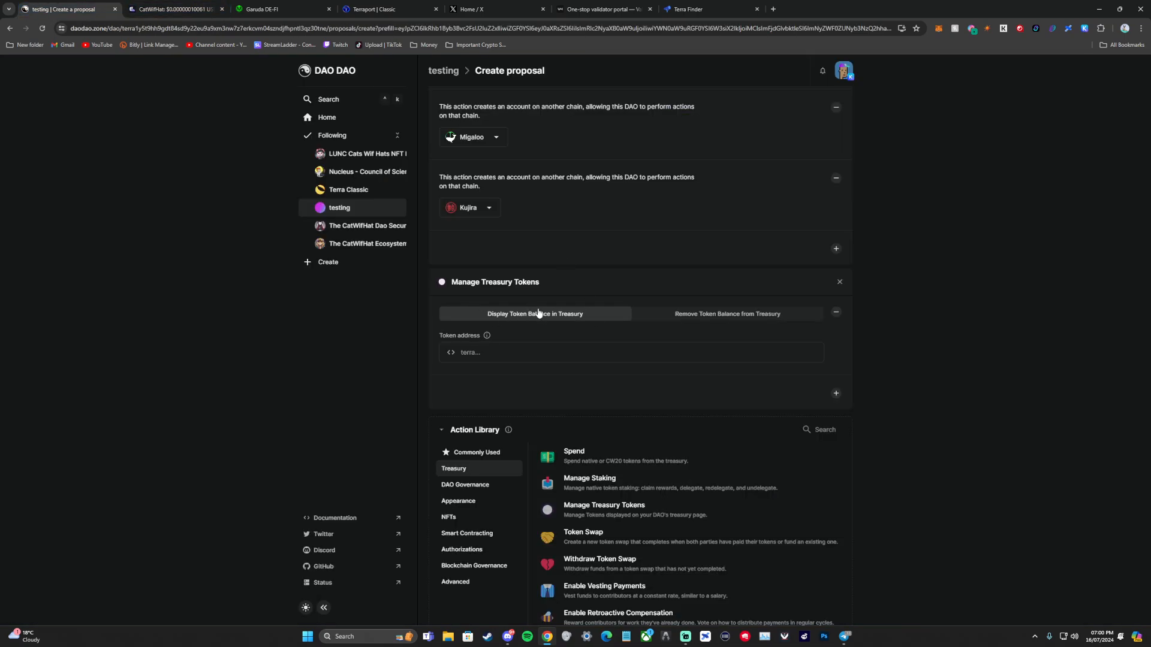
pyautogui.click(557, 349)
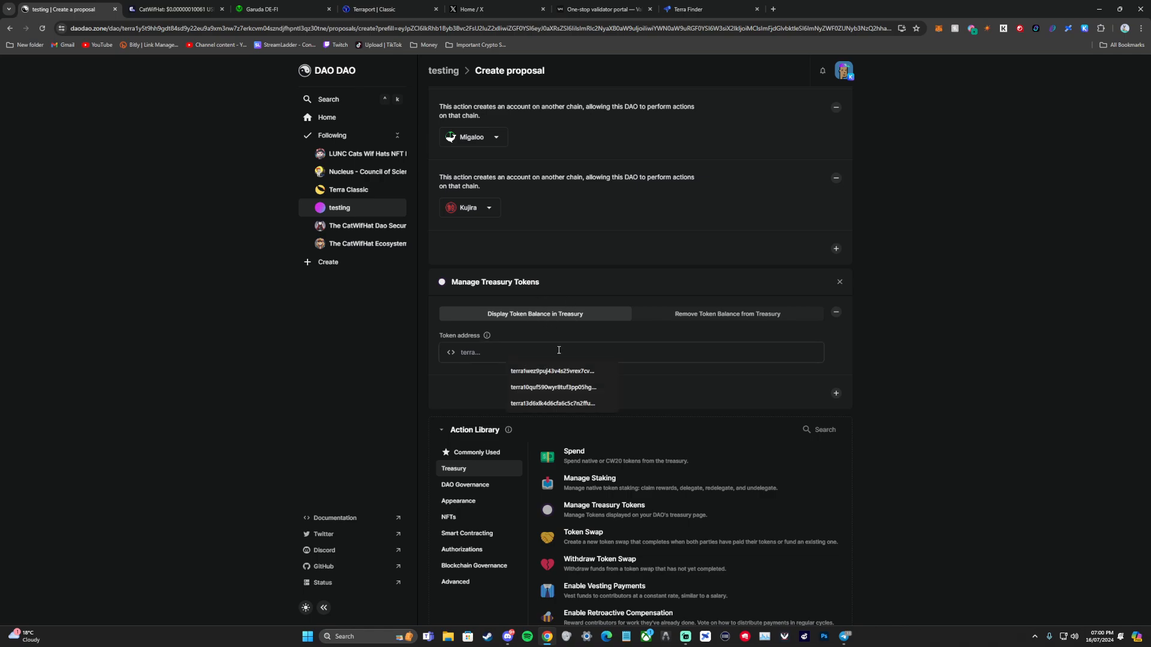
pyautogui.hotkey('ctrl', 'v')
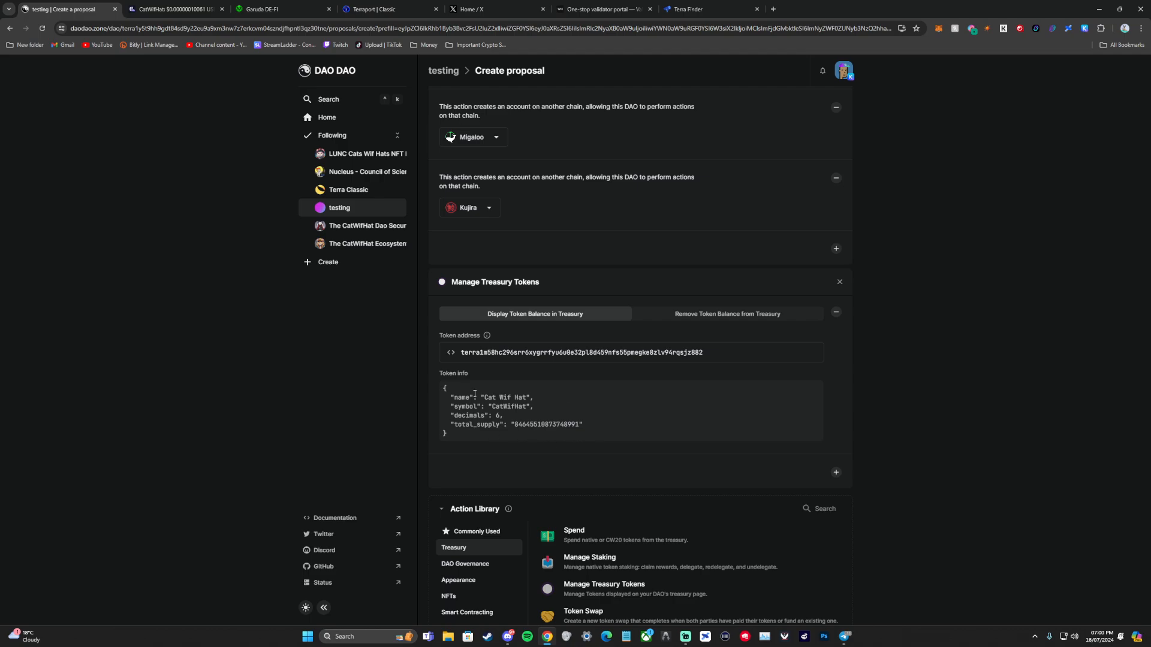
# - Add a second treasury token entry using the previously entered address of Eris Amplified LUNC (ampLUNC)
pyautogui.click(836, 475)
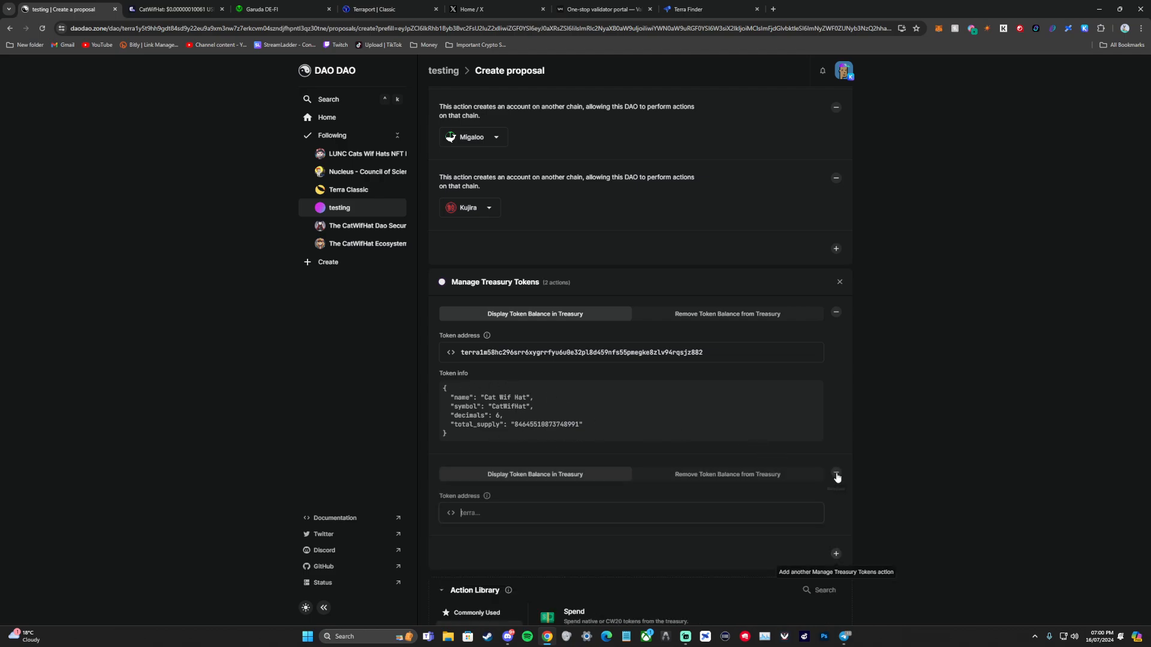
pyautogui.scroll(-2, 556, 398)
pyautogui.click(507, 376)
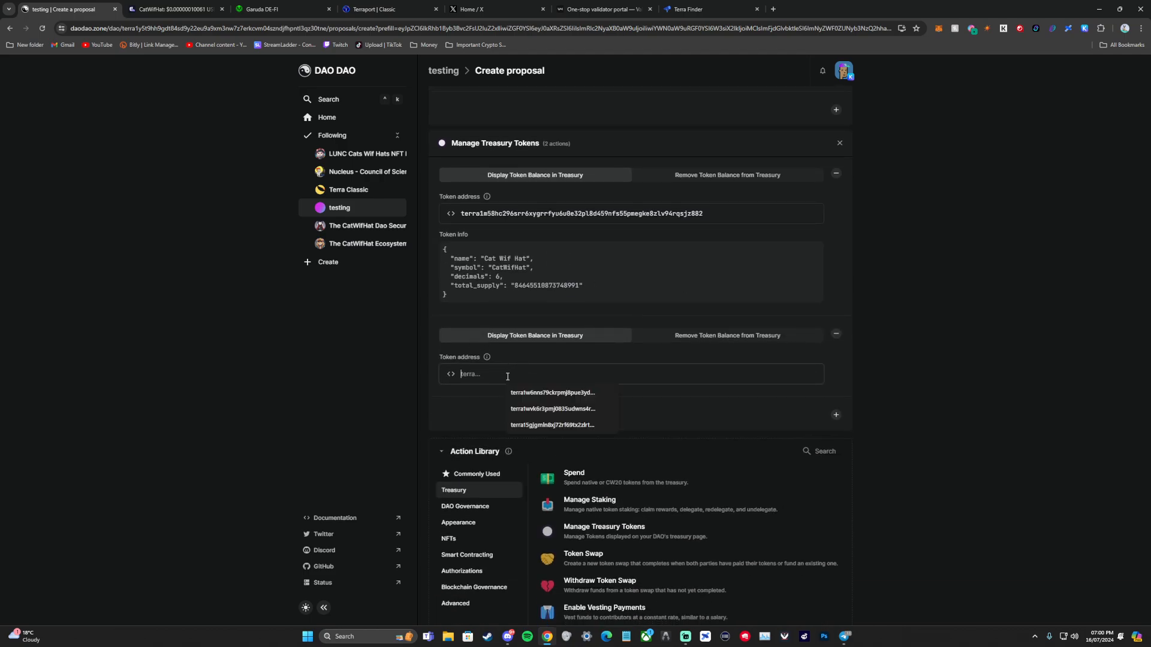
pyautogui.click(552, 408)
# - Add a third treasury token entry using the previously entered address of Terraport (TERRA)
pyautogui.click(836, 494)
pyautogui.scroll(-2, 695, 432)
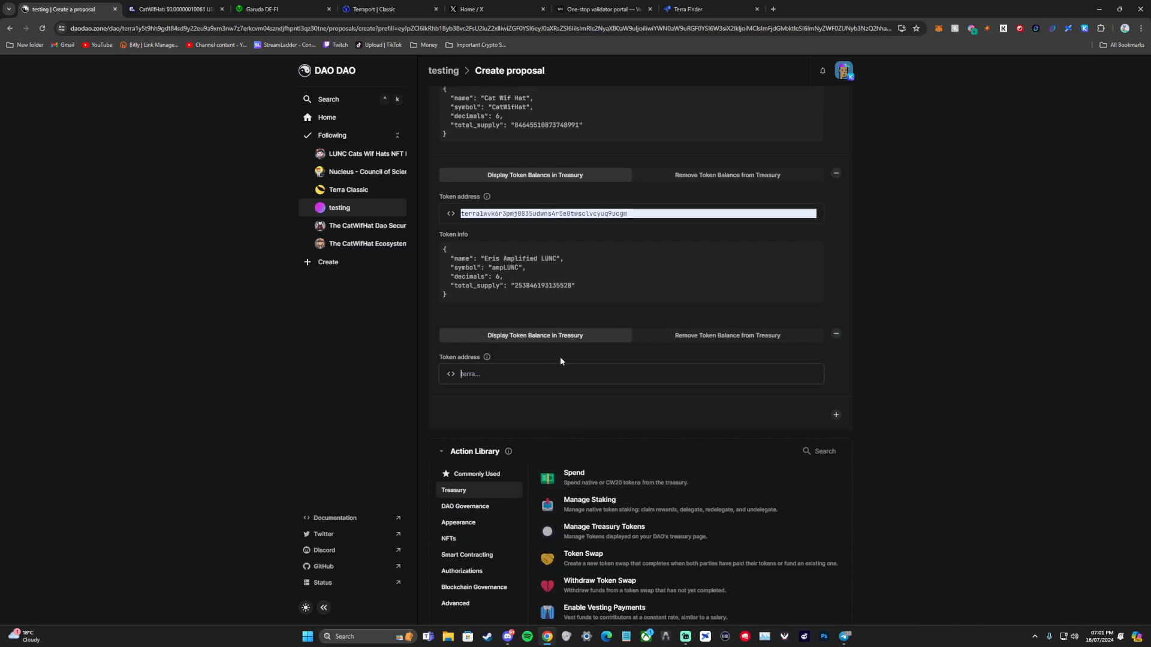
pyautogui.click(558, 372)
pyautogui.click(563, 394)
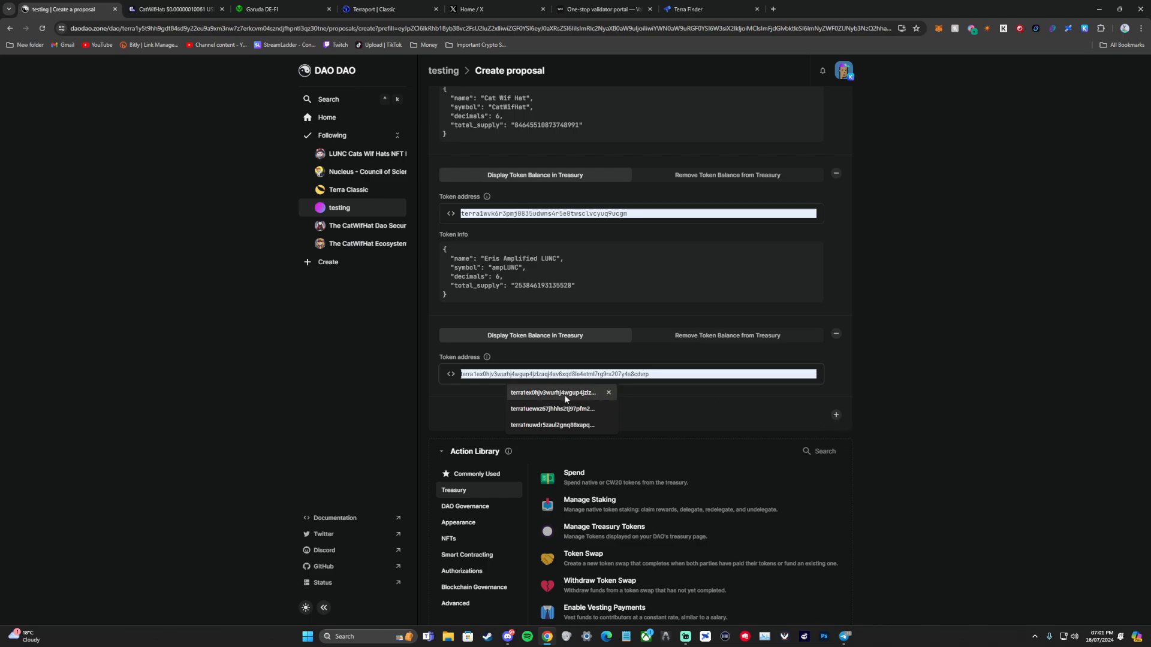
# - Add a fourth treasury token entry using the previously entered address of LUNC Warriors Token (LUNW)
pyautogui.click(835, 493)
pyautogui.scroll(-3, 572, 473)
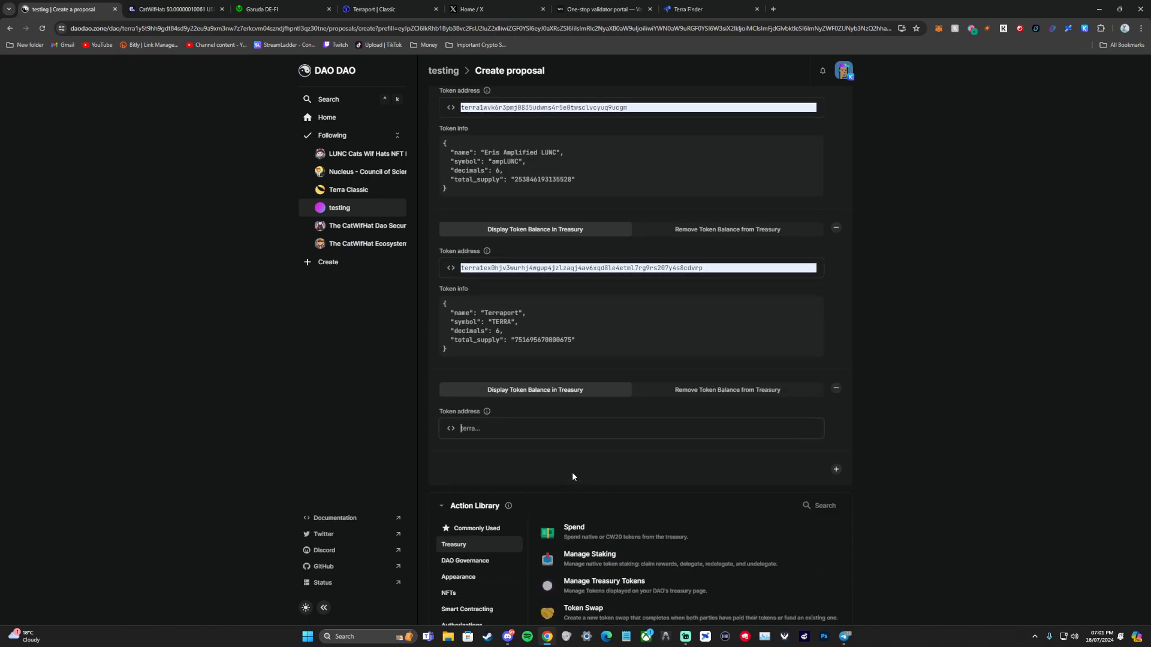
pyautogui.click(543, 372)
pyautogui.click(568, 425)
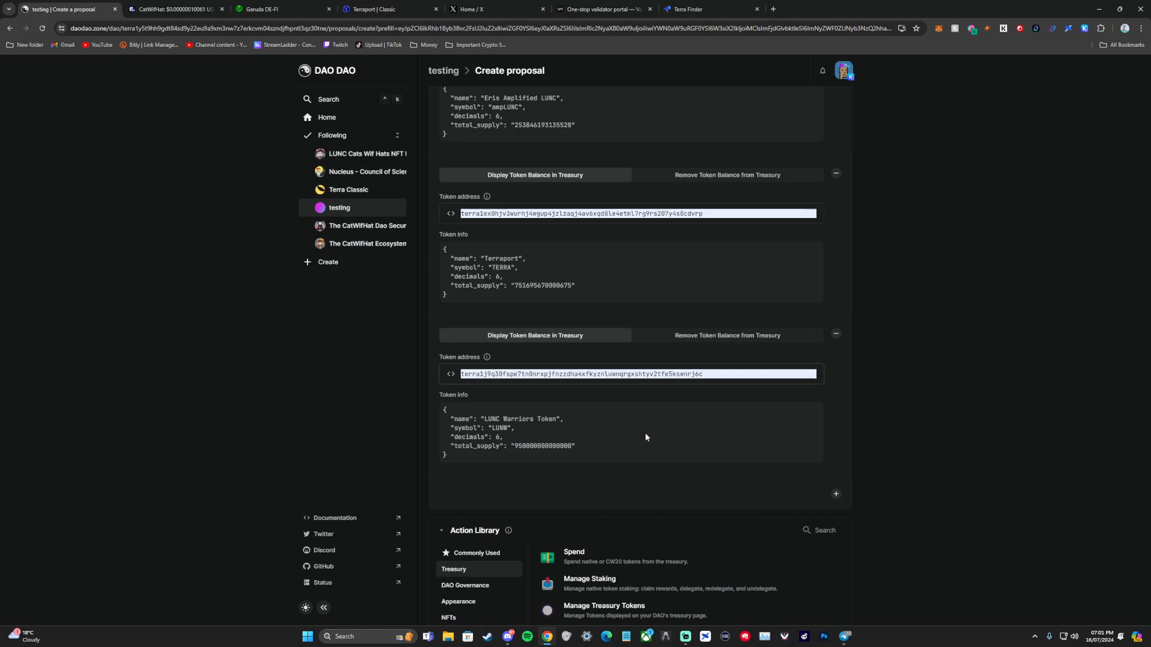
# - Review the proposal's token entries, publishing requirements and voting settings, including passing threshold, quorum and voting duration
pyautogui.scroll(8, 569, 418)
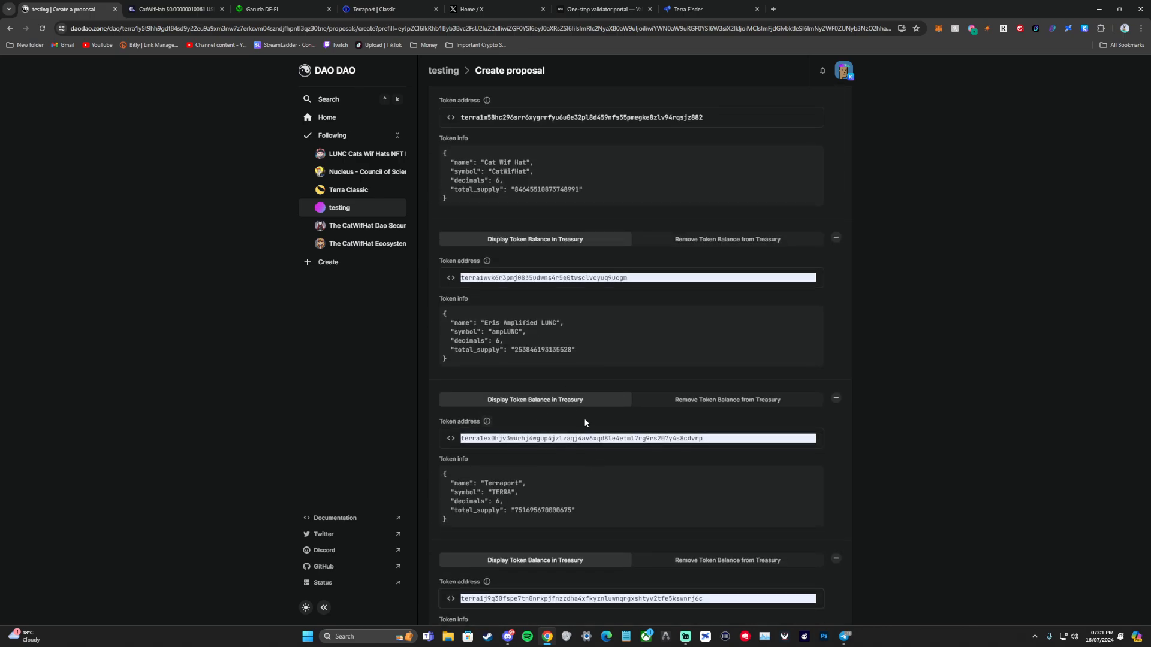
pyautogui.scroll(4, 594, 378)
pyautogui.scroll(-12, 597, 347)
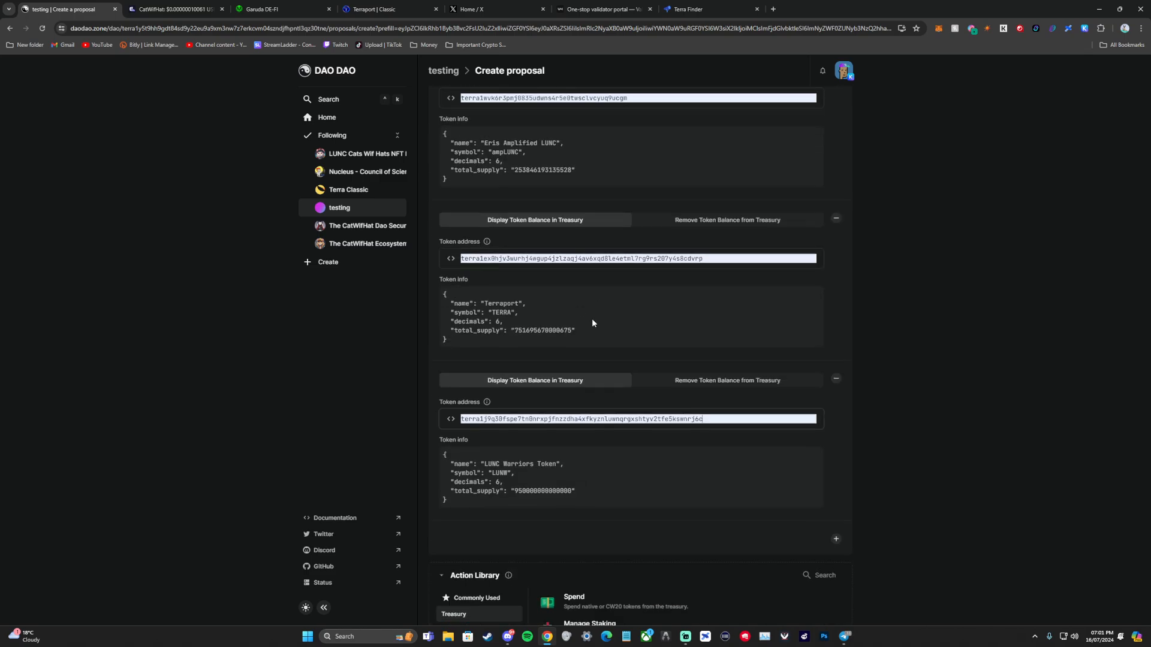
pyautogui.scroll(-5, 526, 208)
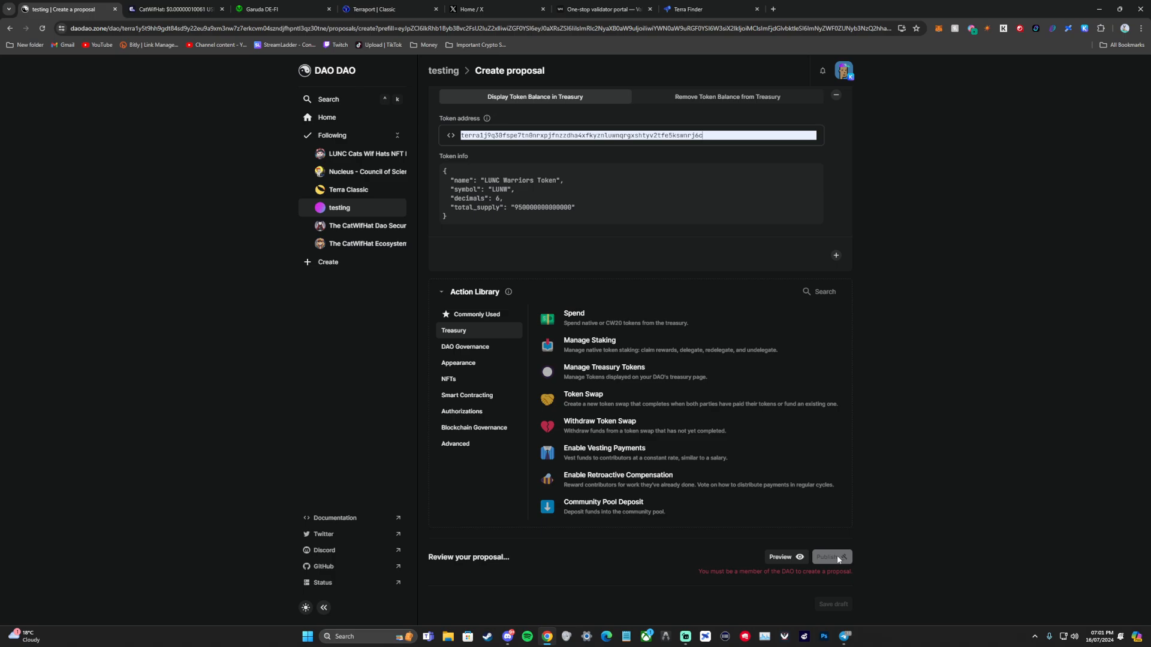
pyautogui.scroll(20, 839, 551)
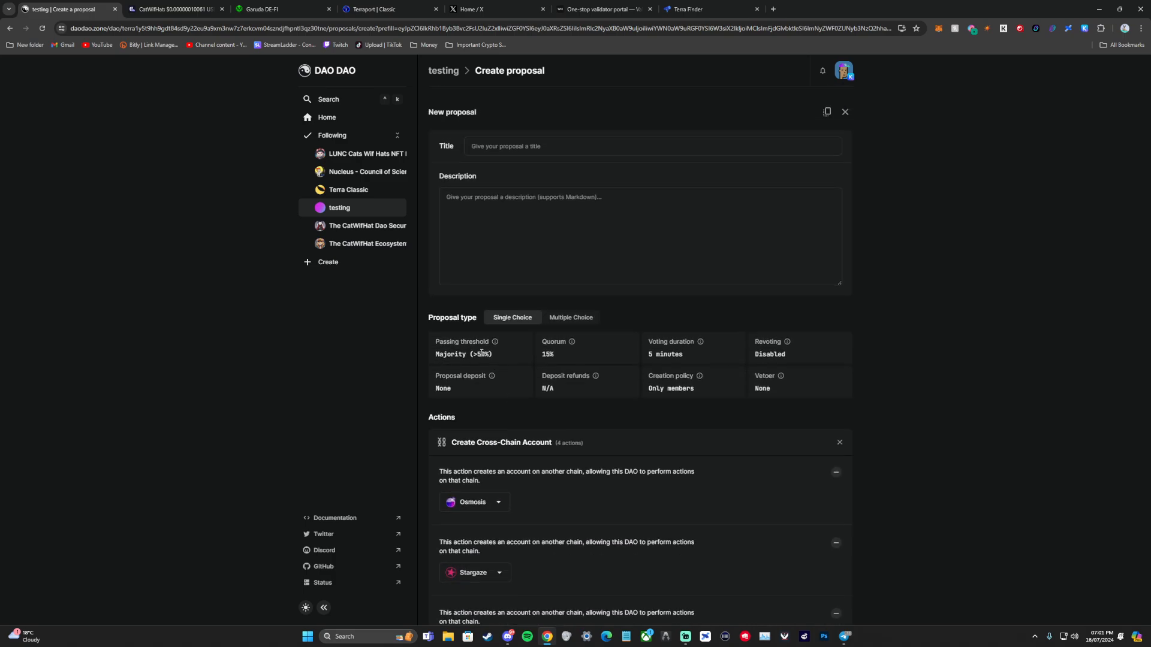
pyautogui.scroll(-1, 536, 367)
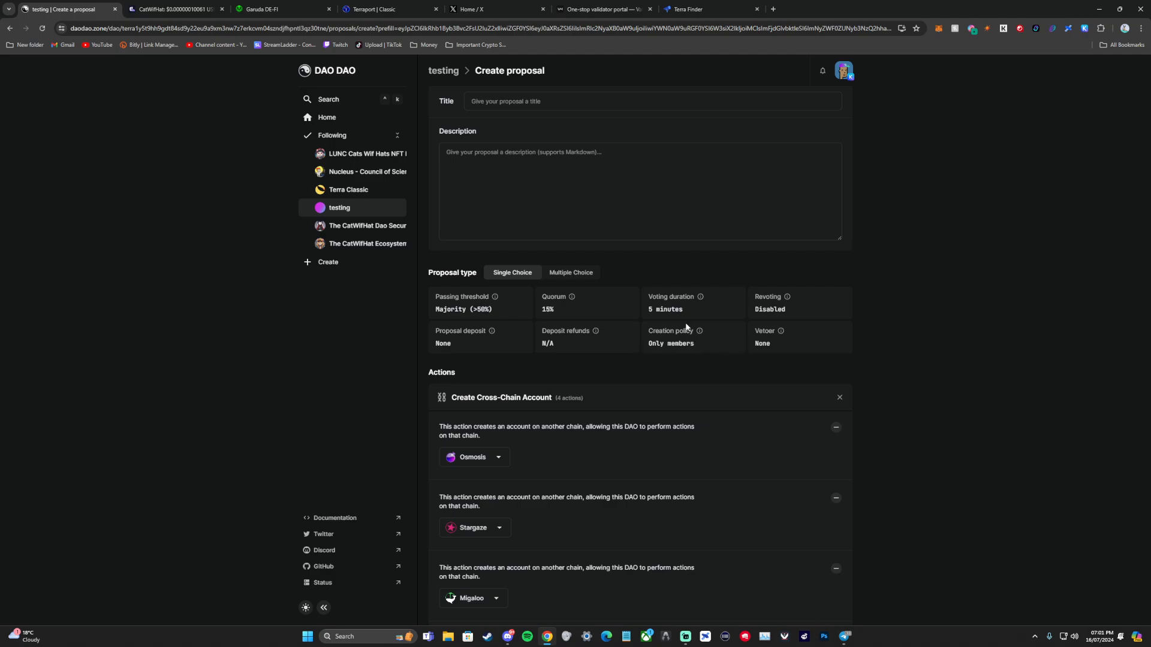
pyautogui.scroll(1, 528, 224)
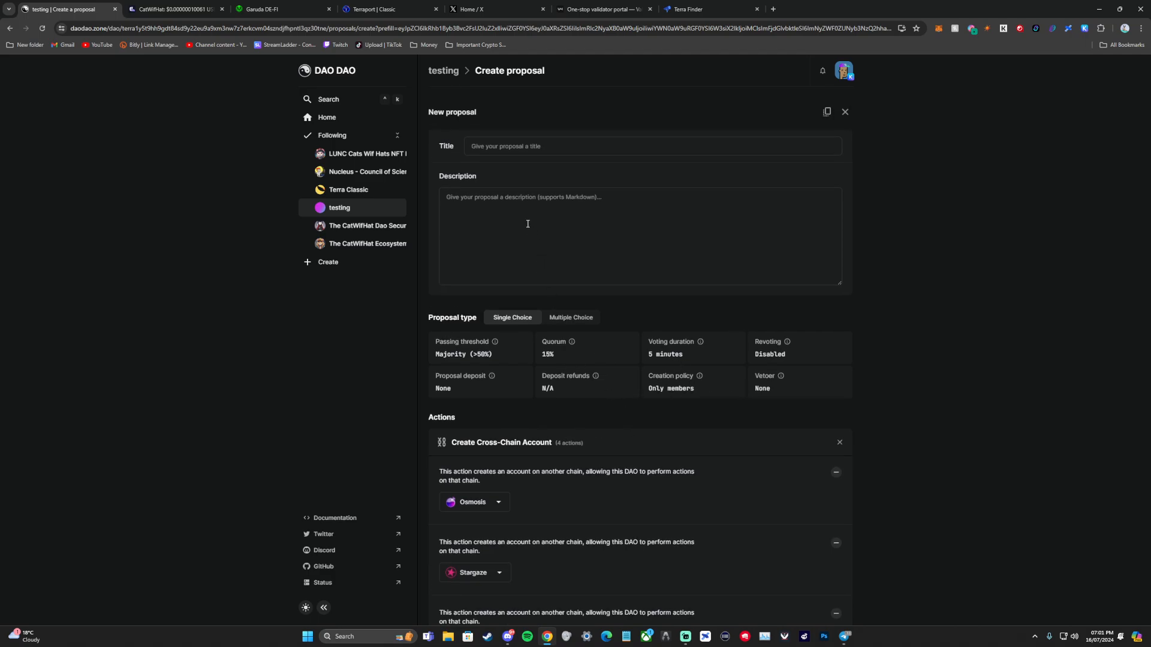
# - Title the proposal "Test Stuff" and enter "Adding test Stuff" as its description
pyautogui.click(513, 149)
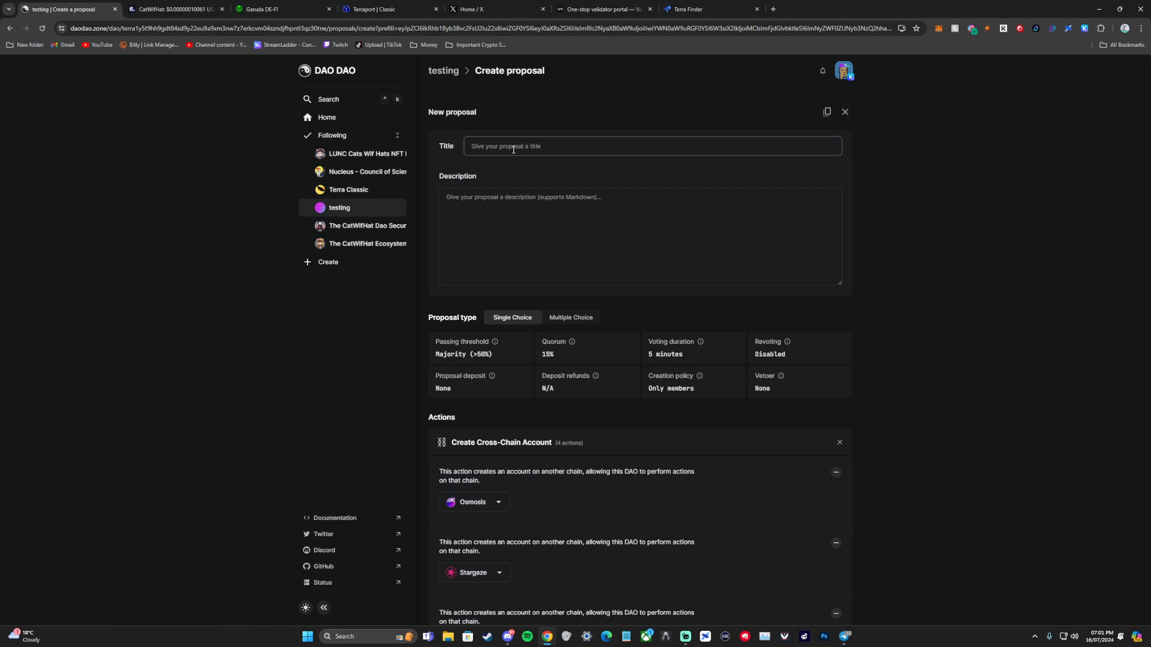
pyautogui.write('Test Stuff')
pyautogui.click(621, 226)
pyautogui.write('Adding test Stuff')
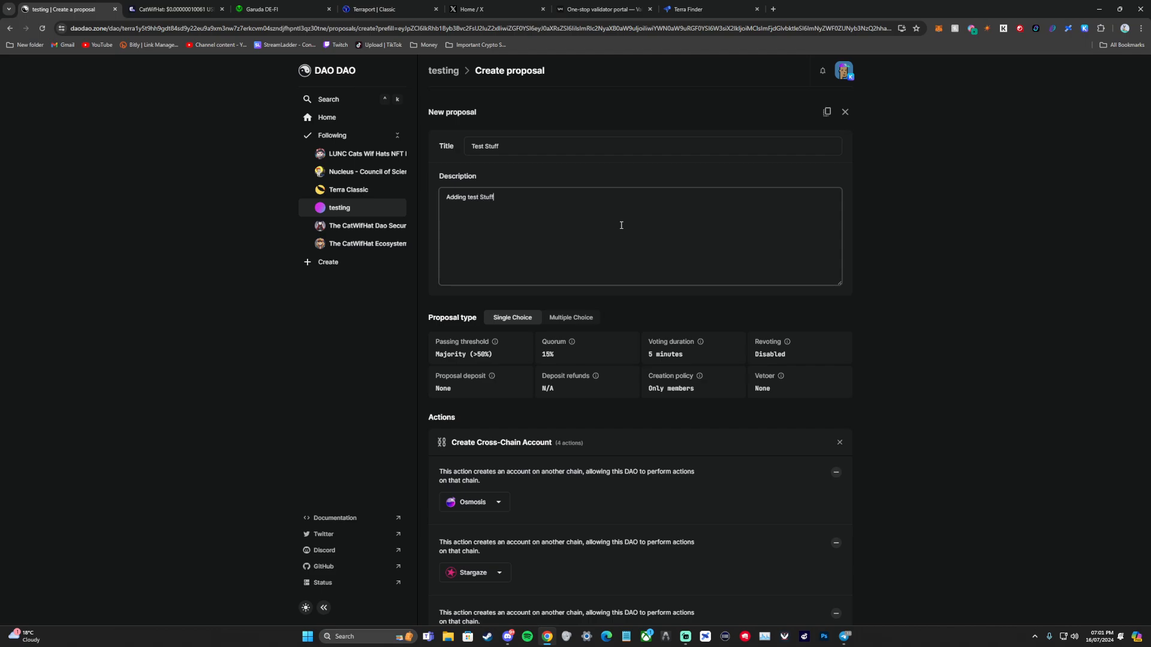
pyautogui.click(887, 266)
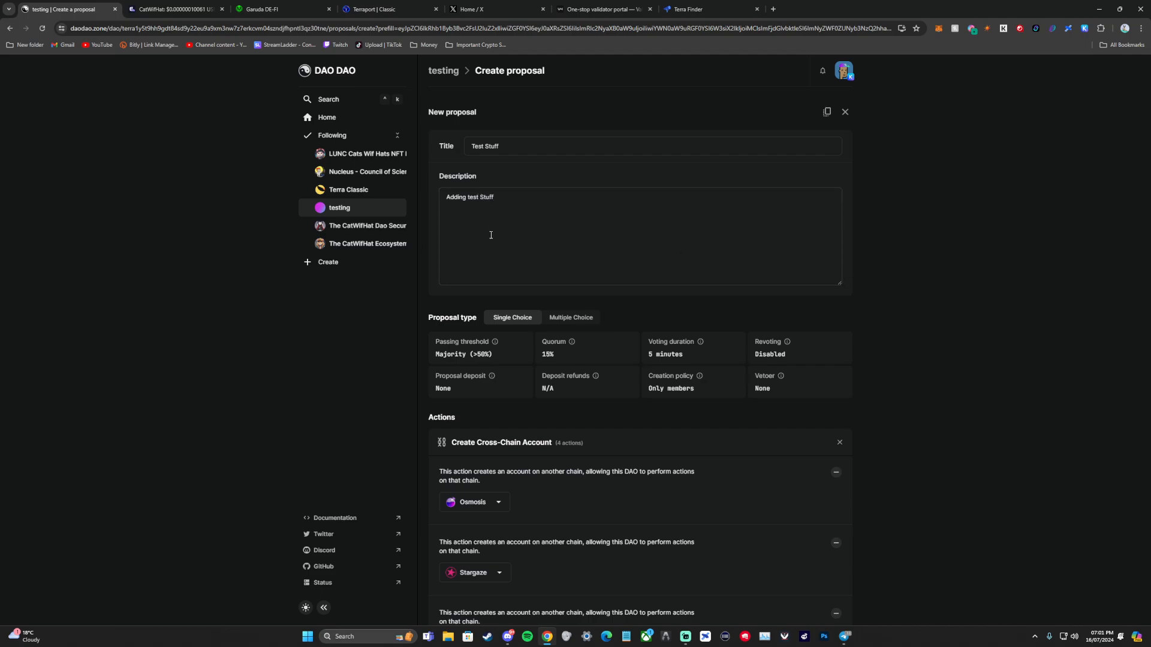
# - Leave the proposal draft and open the testing DAO's home page with its membership details
pyautogui.rightClick(352, 207)
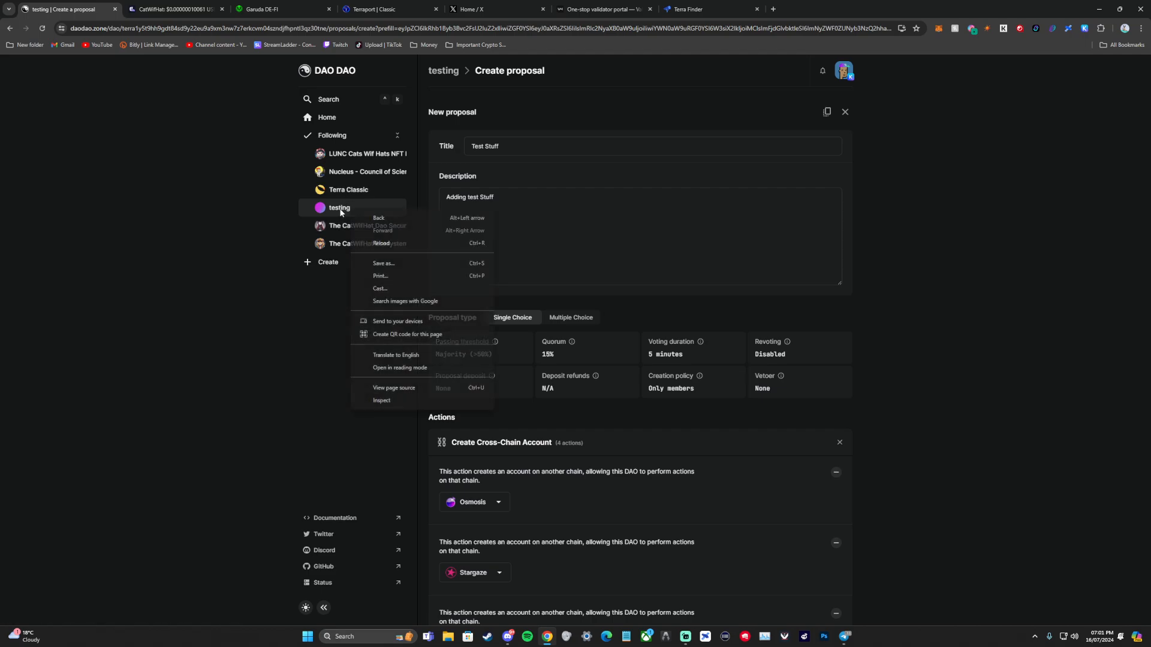
pyautogui.rightClick(464, 77)
pyautogui.rightClick(448, 71)
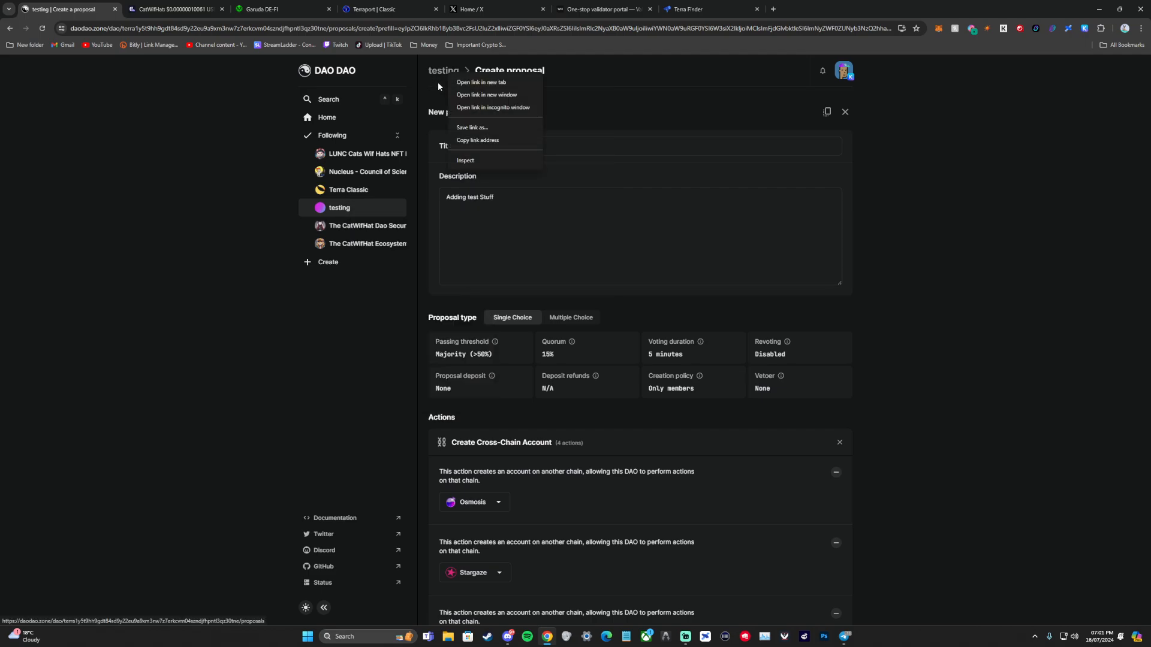
pyautogui.click(438, 84)
pyautogui.click(438, 71)
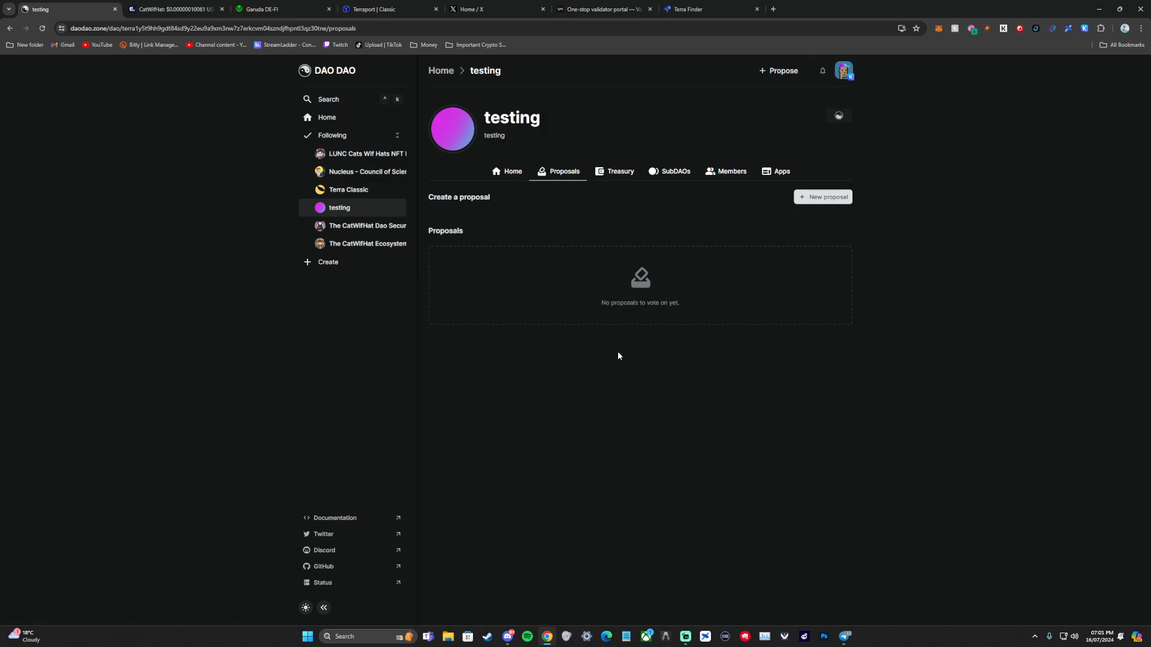
pyautogui.click(509, 171)
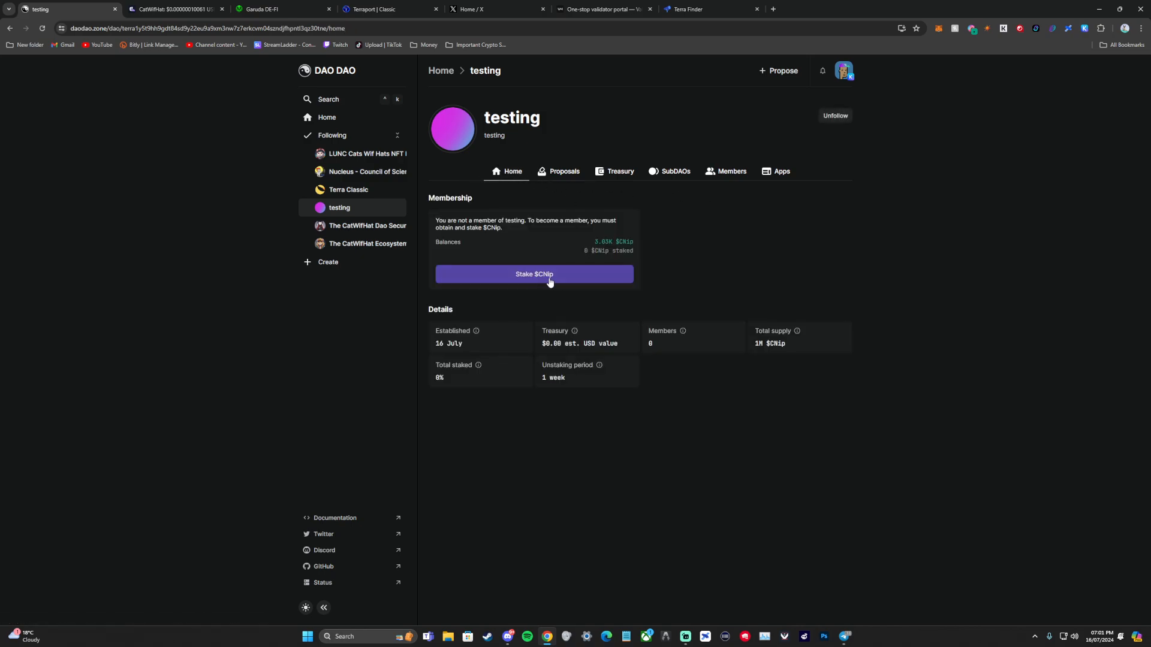
# - Stake 1 $CNip in the testing DAO and approve the transaction in the Keplr wallet
pyautogui.click(550, 282)
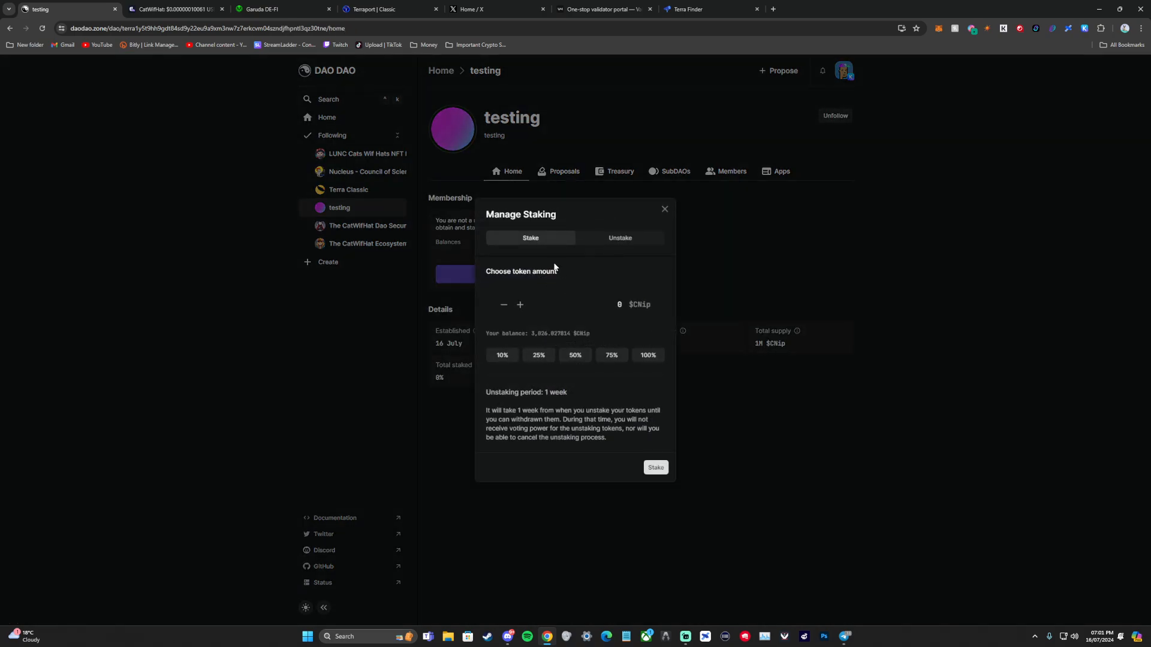
pyautogui.doubleClick(617, 306)
pyautogui.press('BackSpace')
pyautogui.write('1')
pyautogui.click(655, 466)
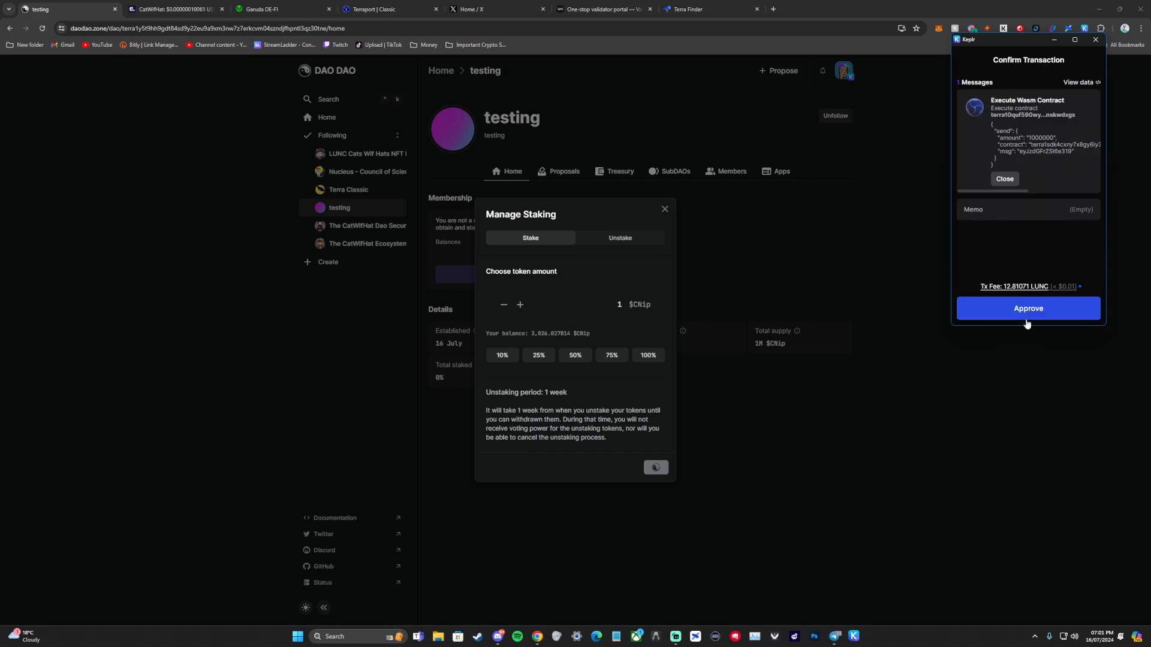
pyautogui.click(1030, 312)
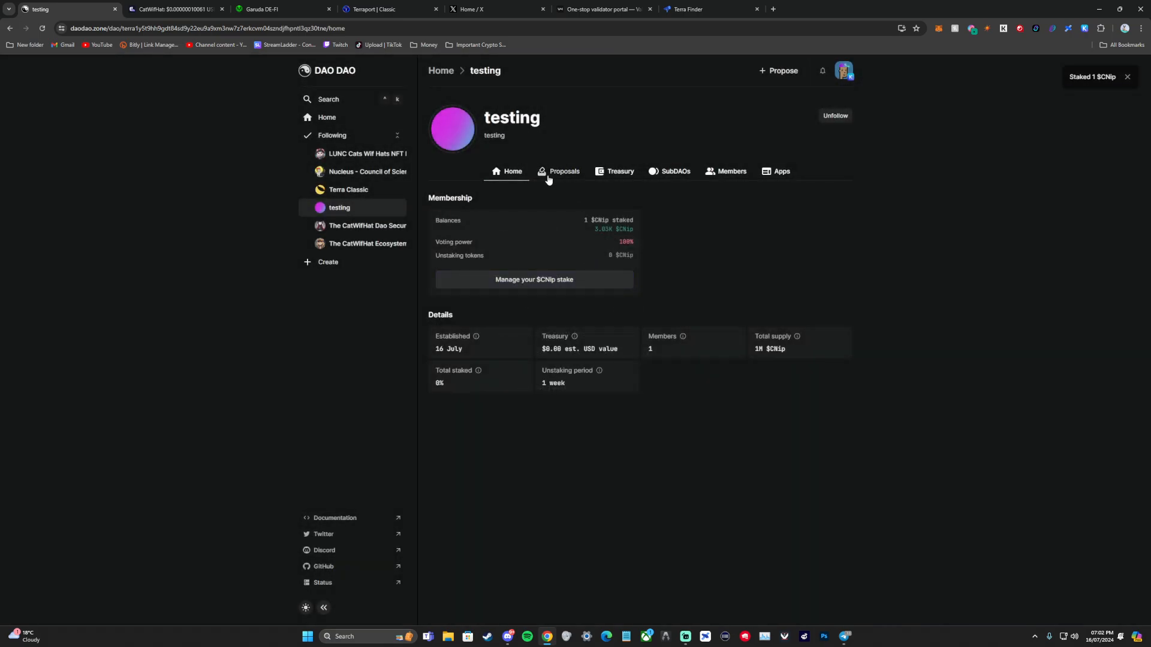
# - Reopen the testing DAO's new proposal draft and review its title, description, cross-chain accounts and treasury token entries
pyautogui.click(552, 174)
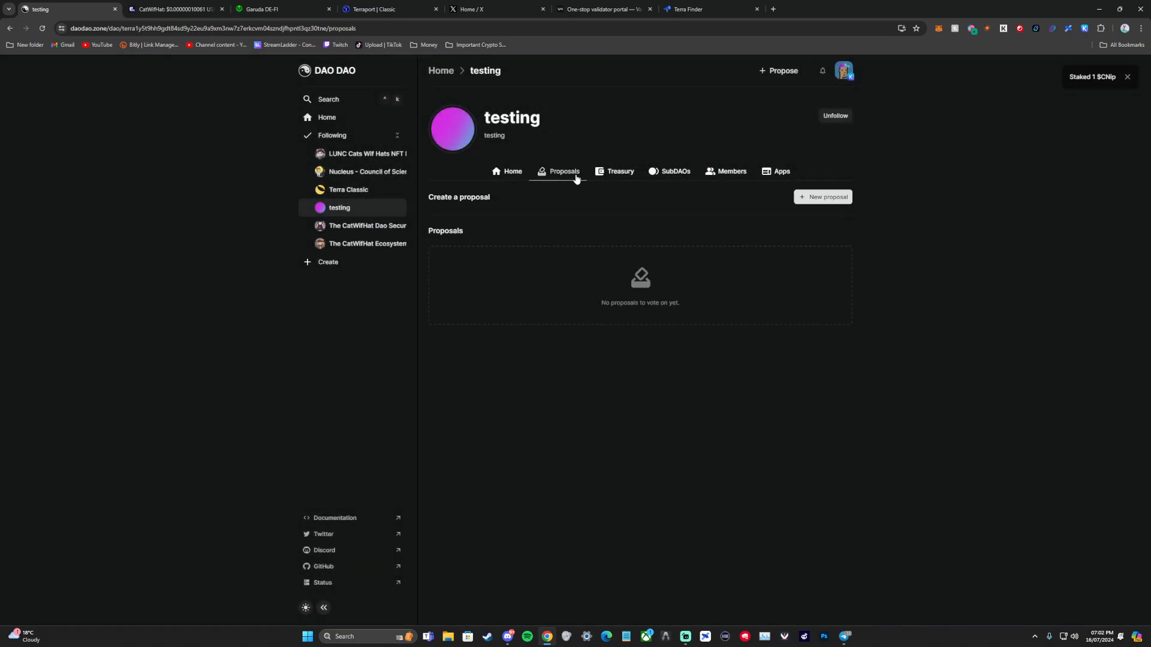
pyautogui.click(827, 203)
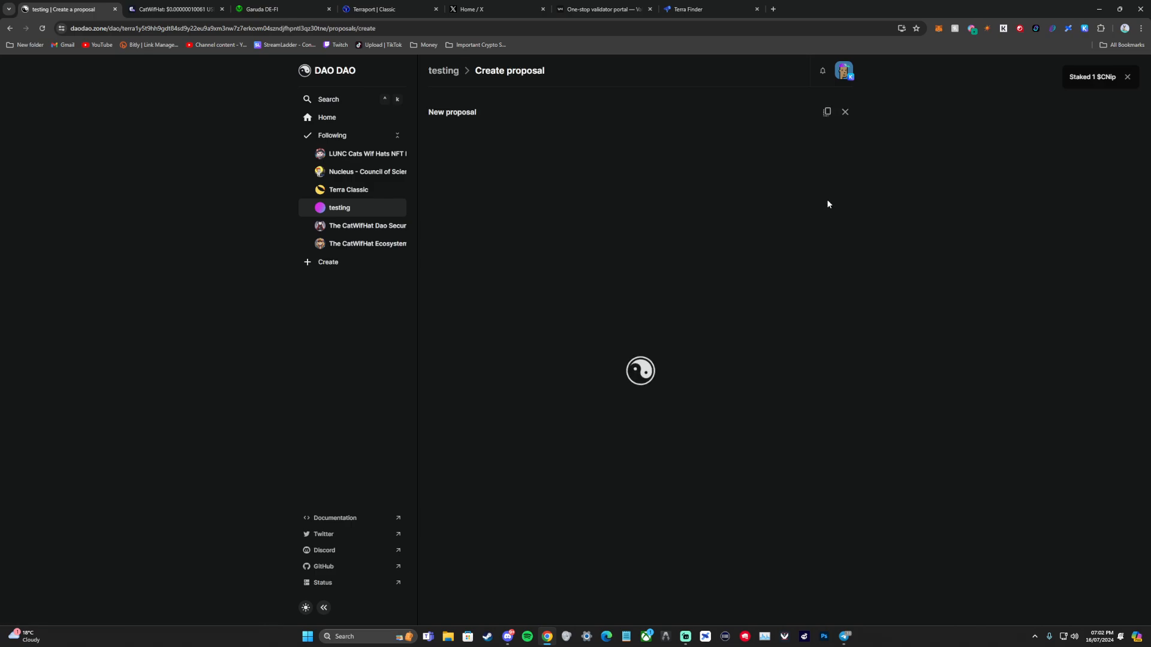
pyautogui.scroll(-4, 559, 369)
pyautogui.scroll(-14, 587, 437)
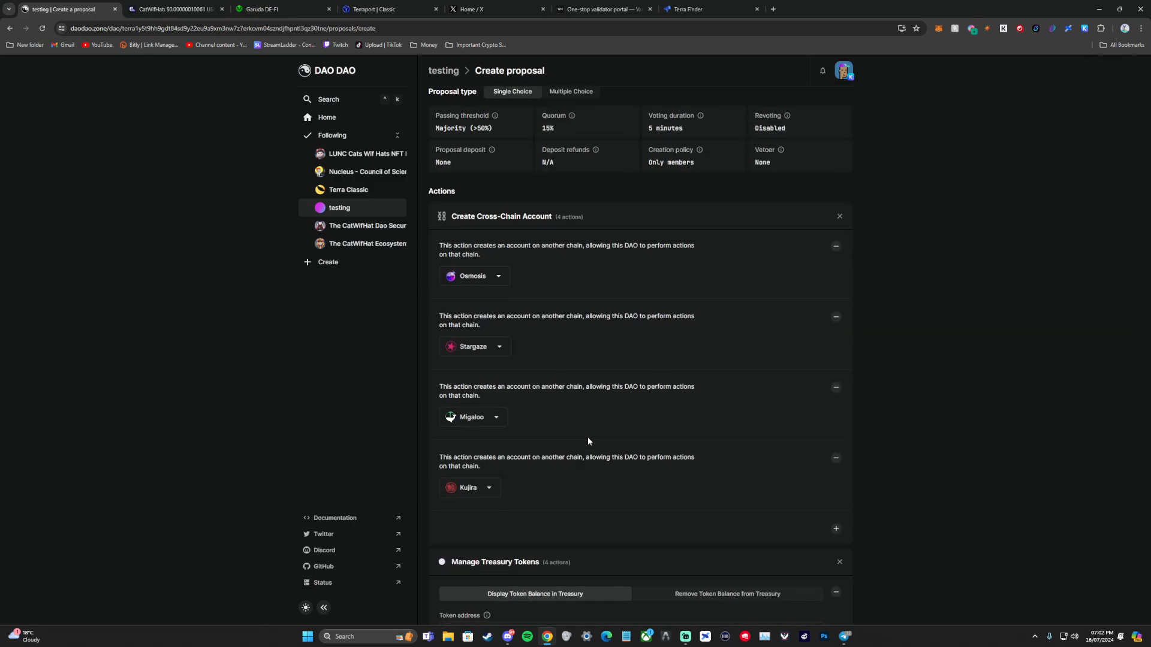
pyautogui.scroll(8, 636, 390)
pyautogui.scroll(15, 610, 364)
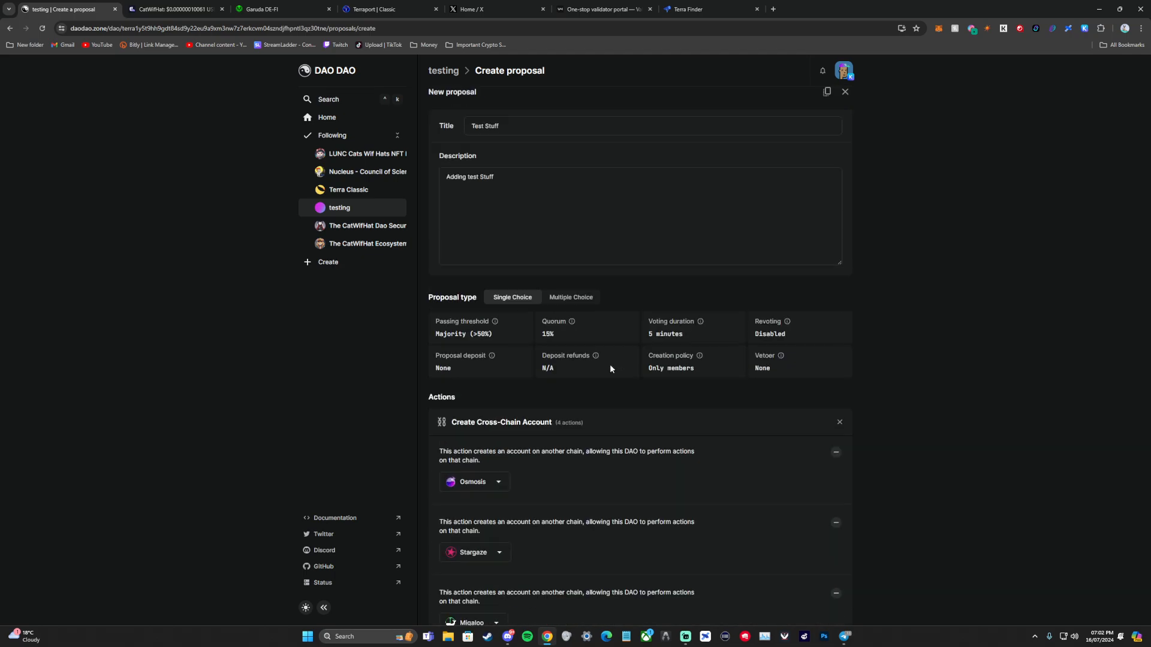
pyautogui.scroll(-20, 510, 375)
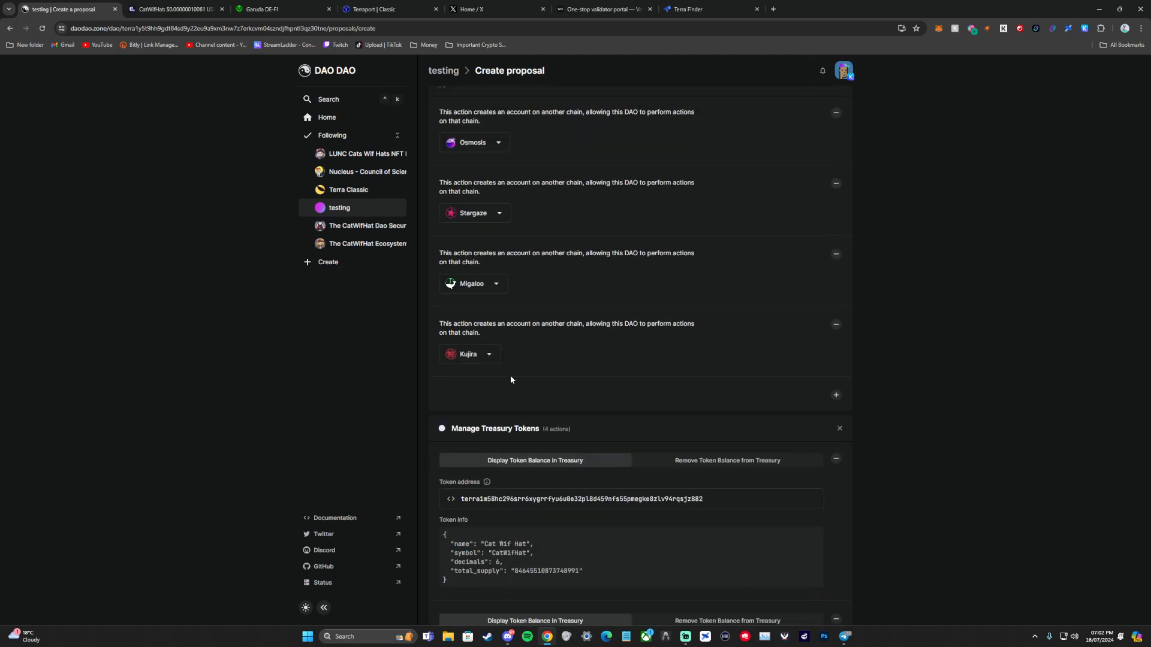
pyautogui.scroll(20, 642, 420)
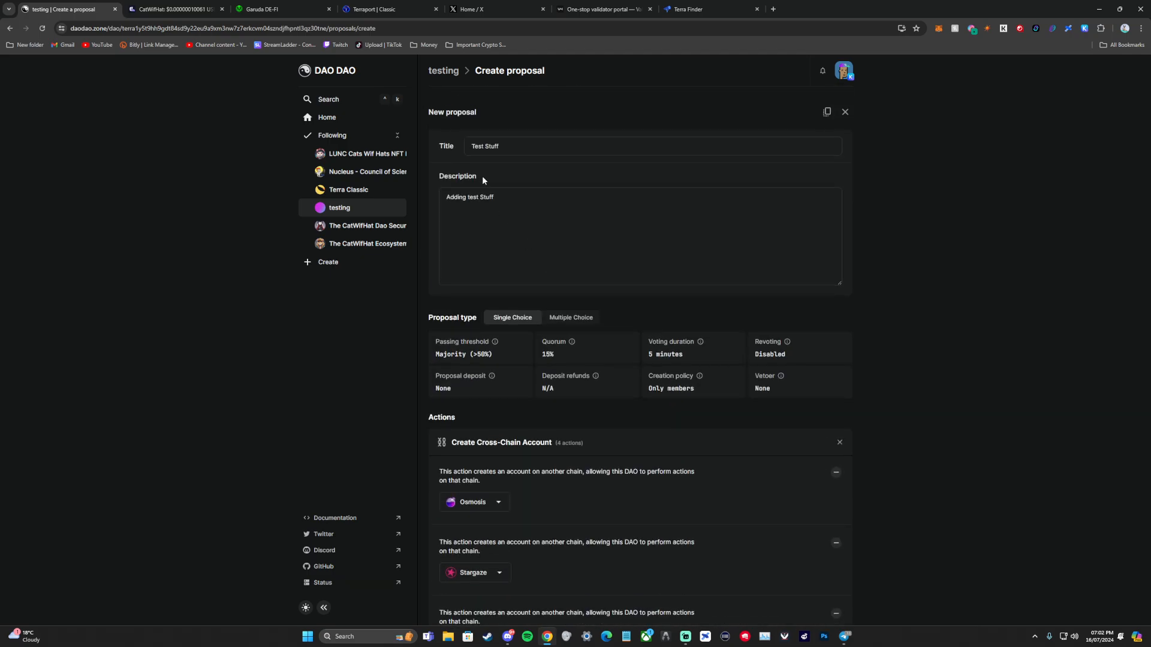
pyautogui.scroll(-15, 573, 187)
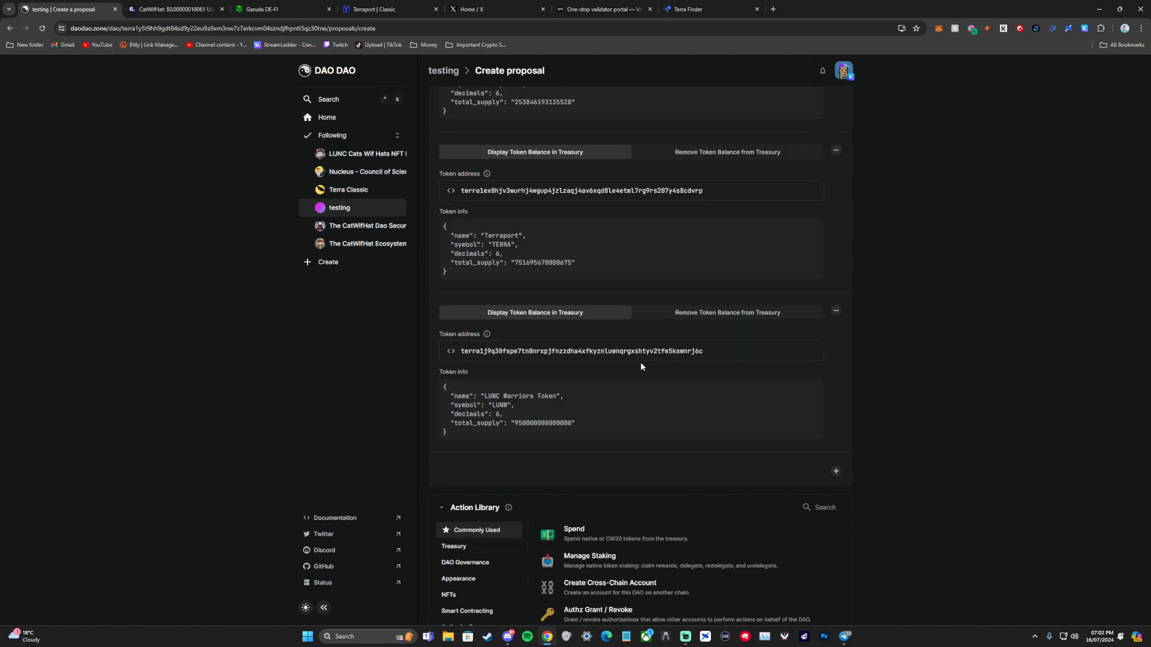
pyautogui.scroll(-4, 656, 281)
pyautogui.scroll(10, 672, 360)
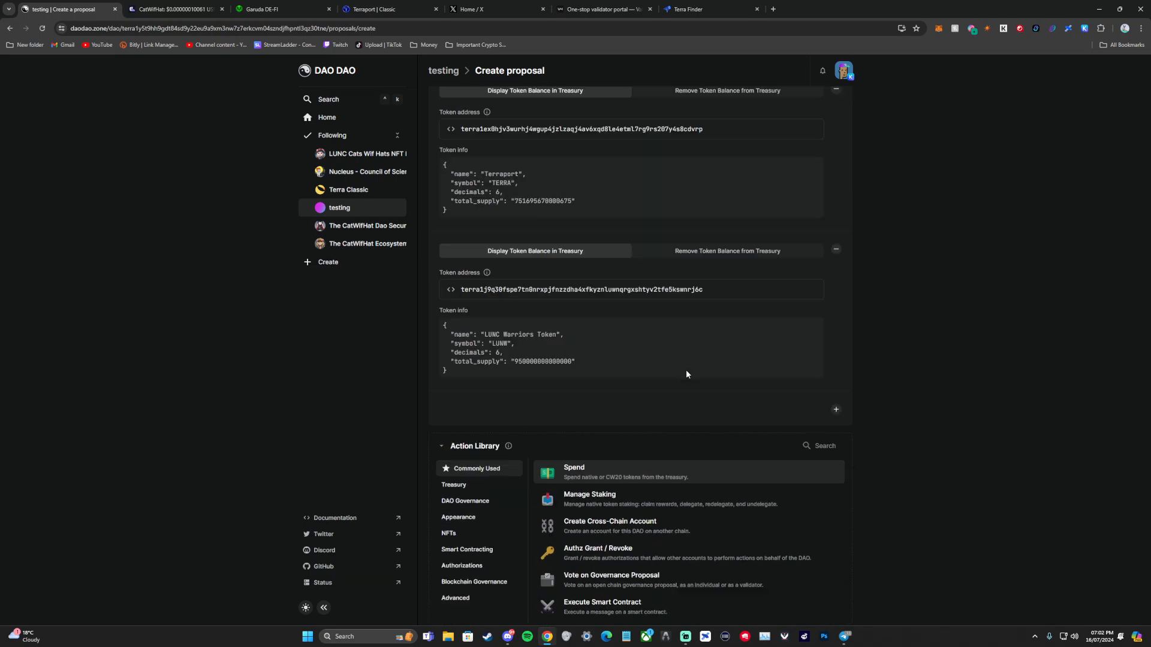
pyautogui.scroll(10, 659, 336)
pyautogui.scroll(-15, 675, 323)
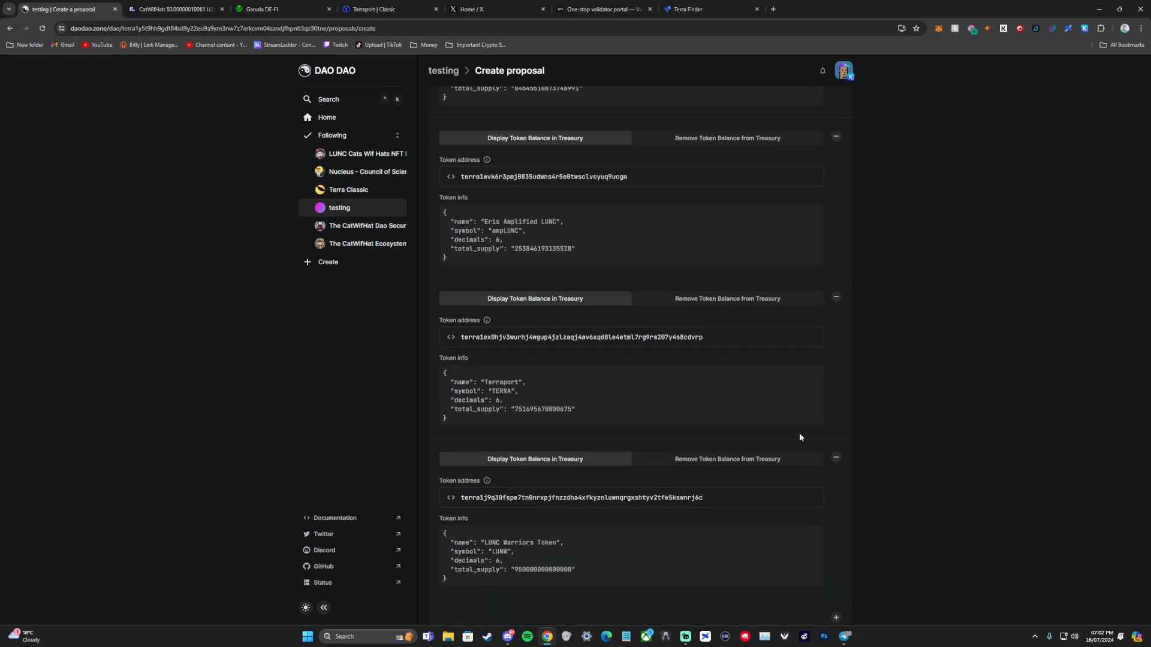
# - Publish the "Test Stuff" proposal, approve the wallet transaction and dismiss the share dialog
pyautogui.click(842, 571)
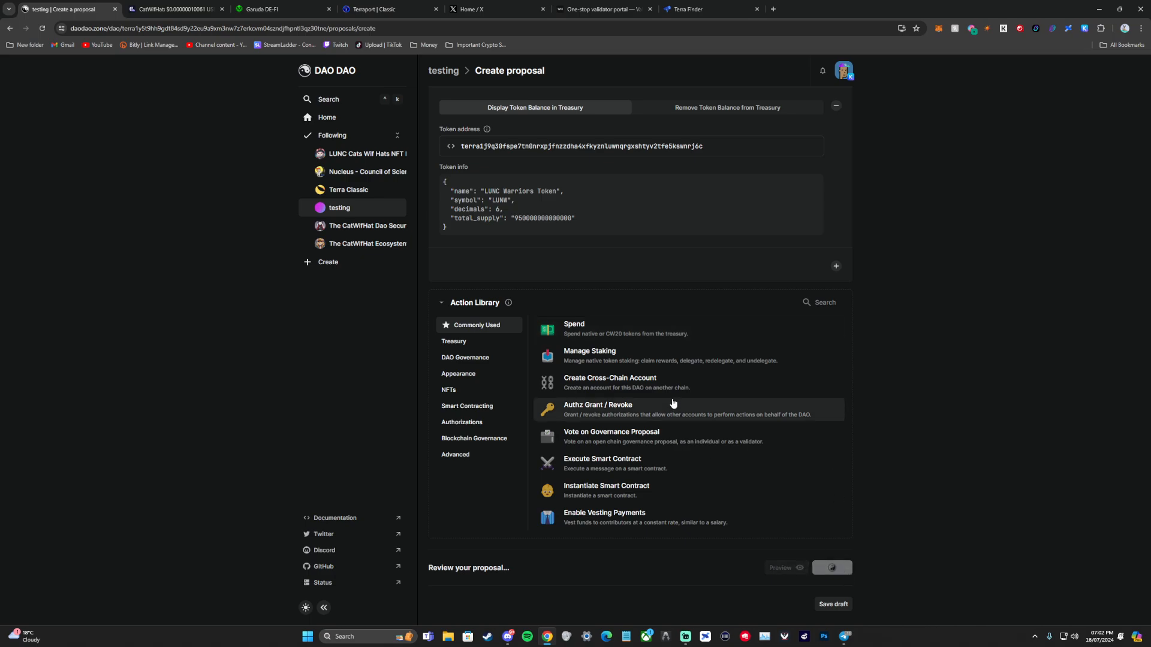
pyautogui.click(1019, 309)
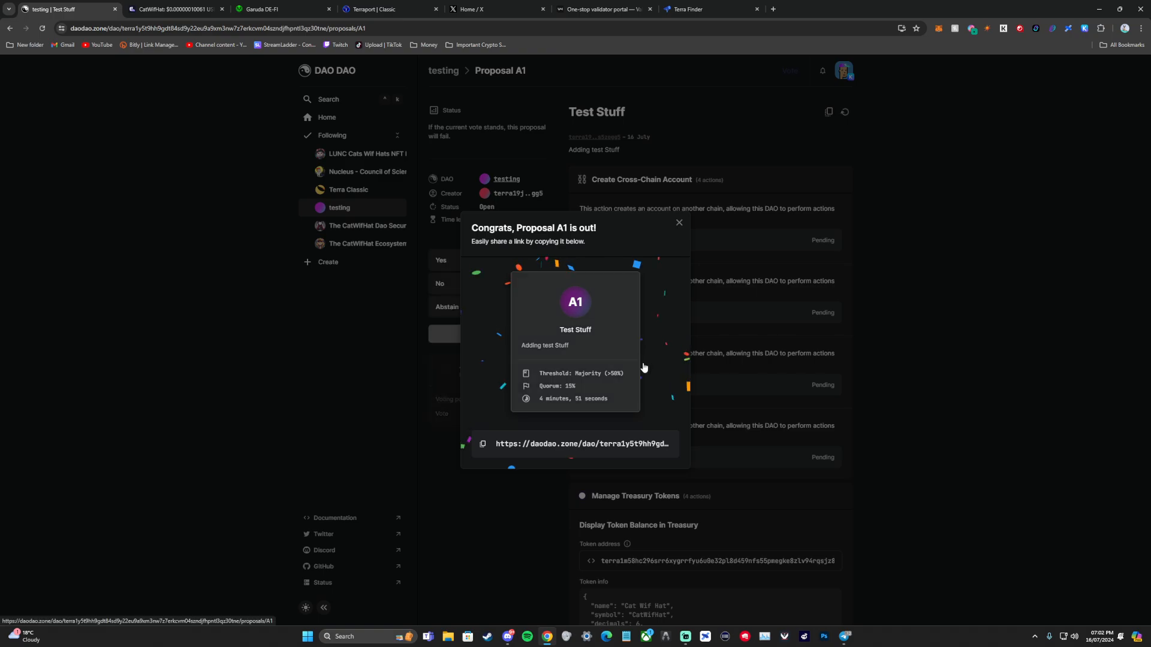
pyautogui.click(883, 364)
# - Cast a Yes vote on the "Test Stuff" proposal and approve the transaction in the wallet
pyautogui.click(486, 265)
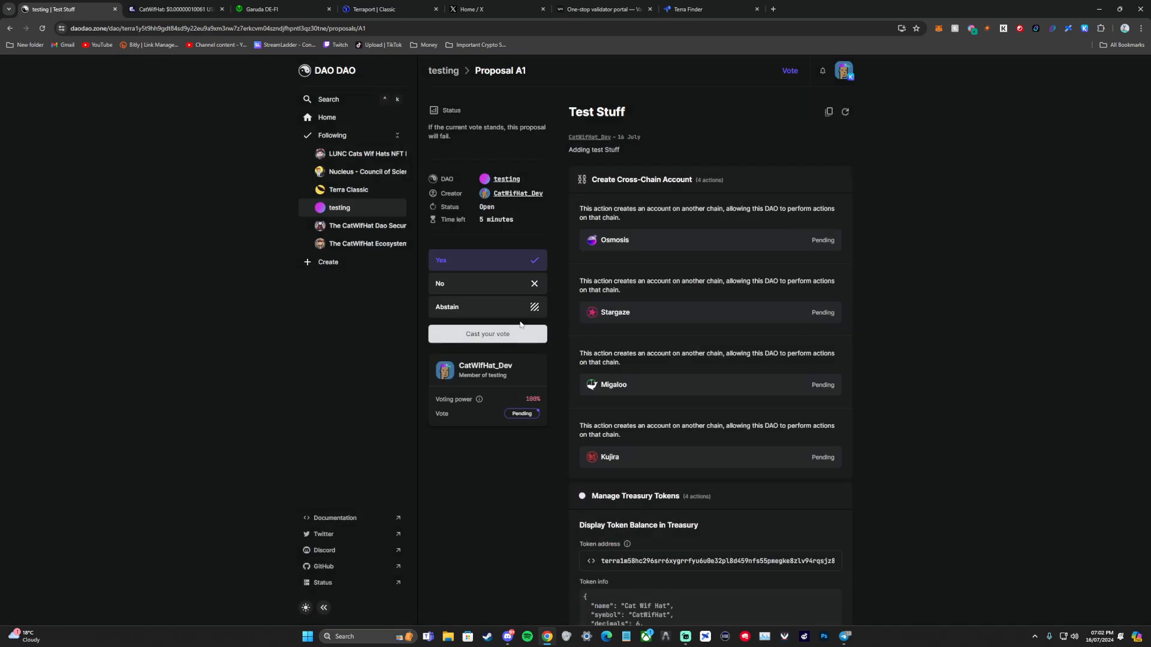
pyautogui.click(498, 333)
pyautogui.click(1022, 314)
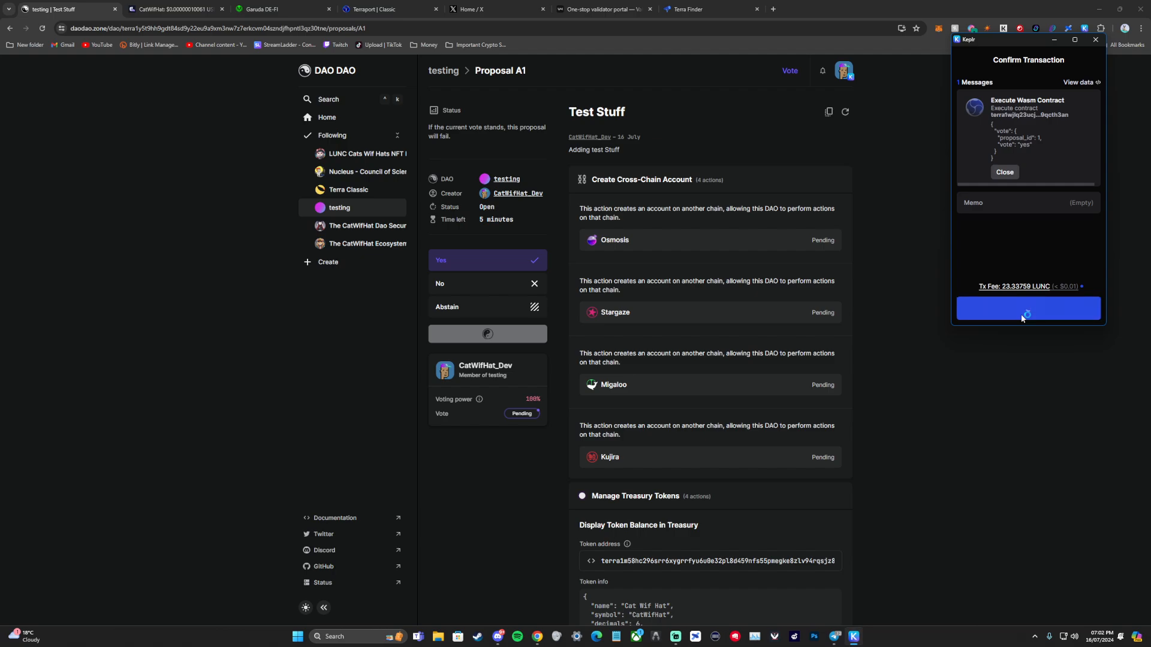
pyautogui.scroll(-8, 650, 392)
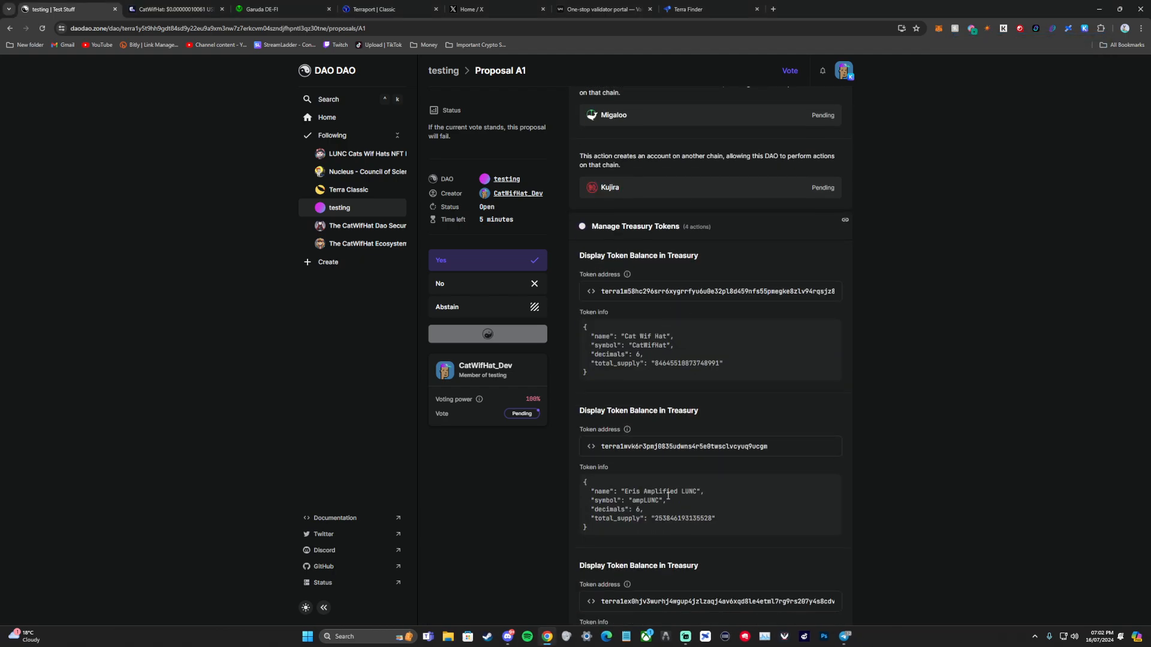
pyautogui.scroll(5, 723, 404)
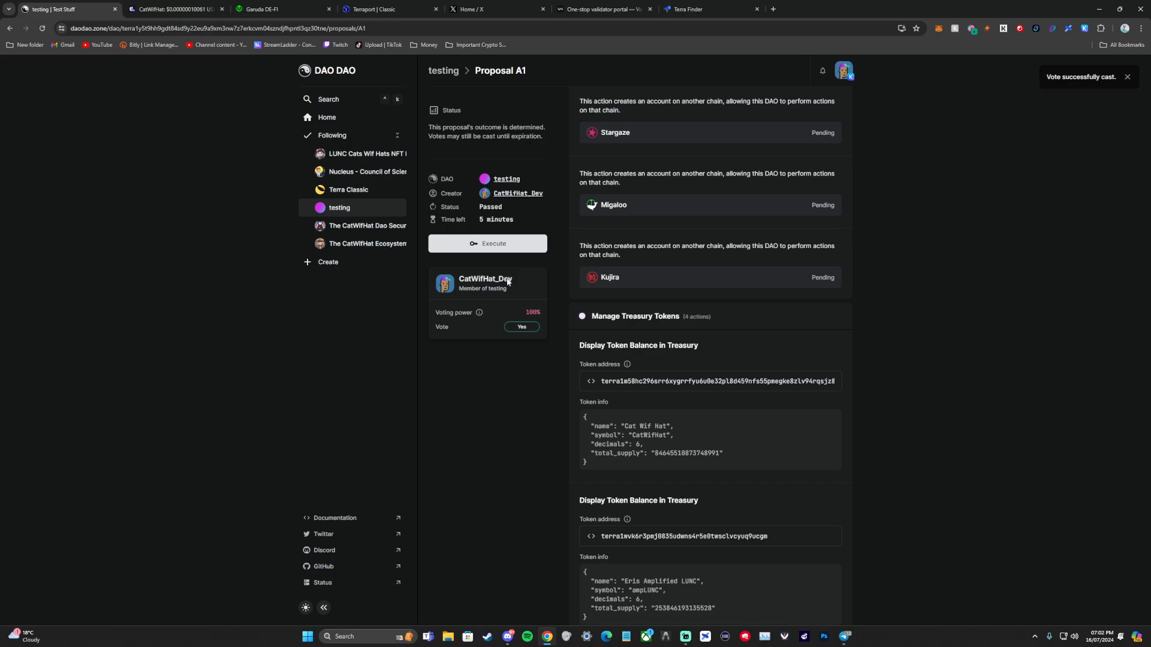
# - Execute the passed "Test Stuff" proposal, approve the wallet transaction and look over its actions
pyautogui.click(505, 245)
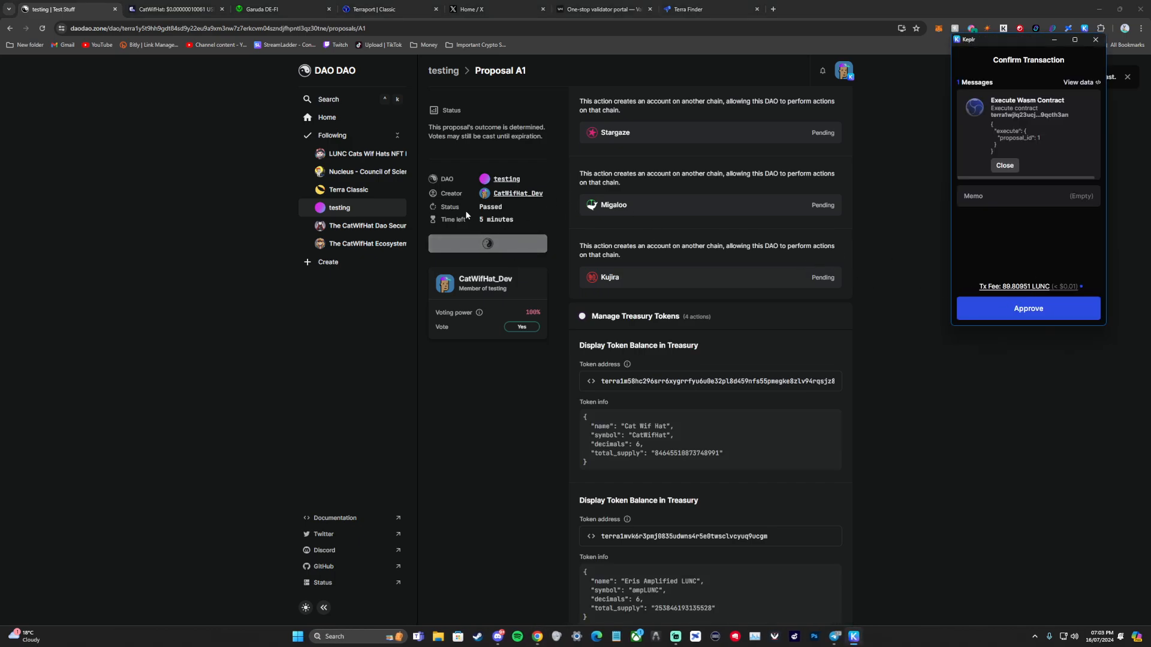
pyautogui.click(1046, 310)
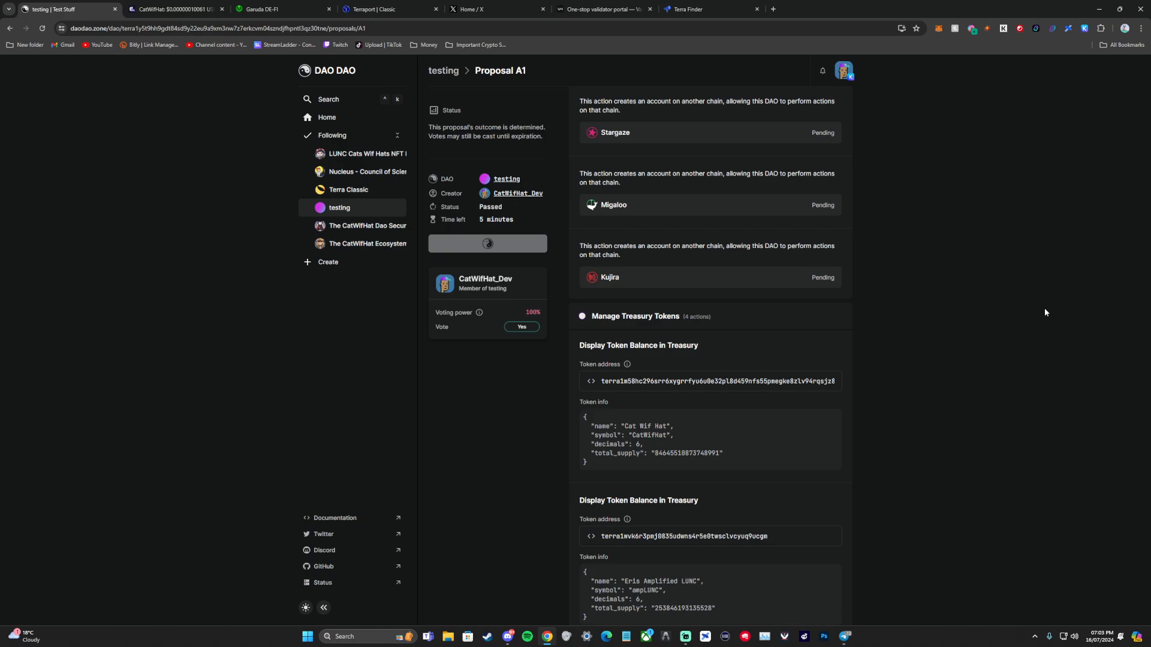
pyautogui.scroll(3, 816, 395)
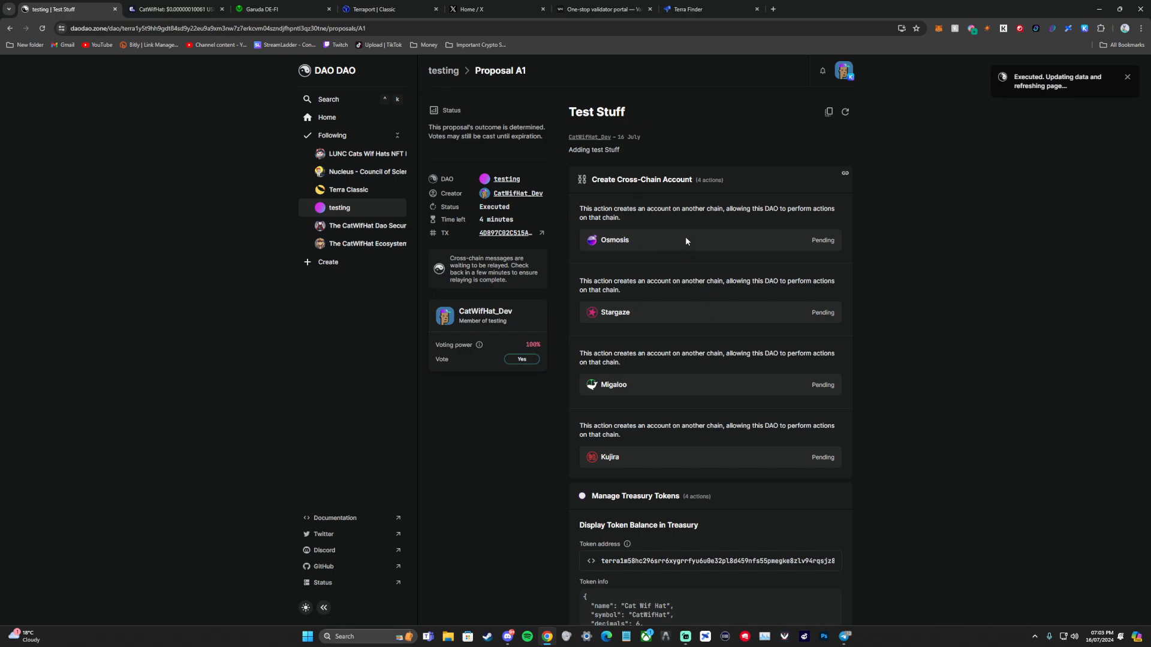
pyautogui.scroll(-4, 656, 195)
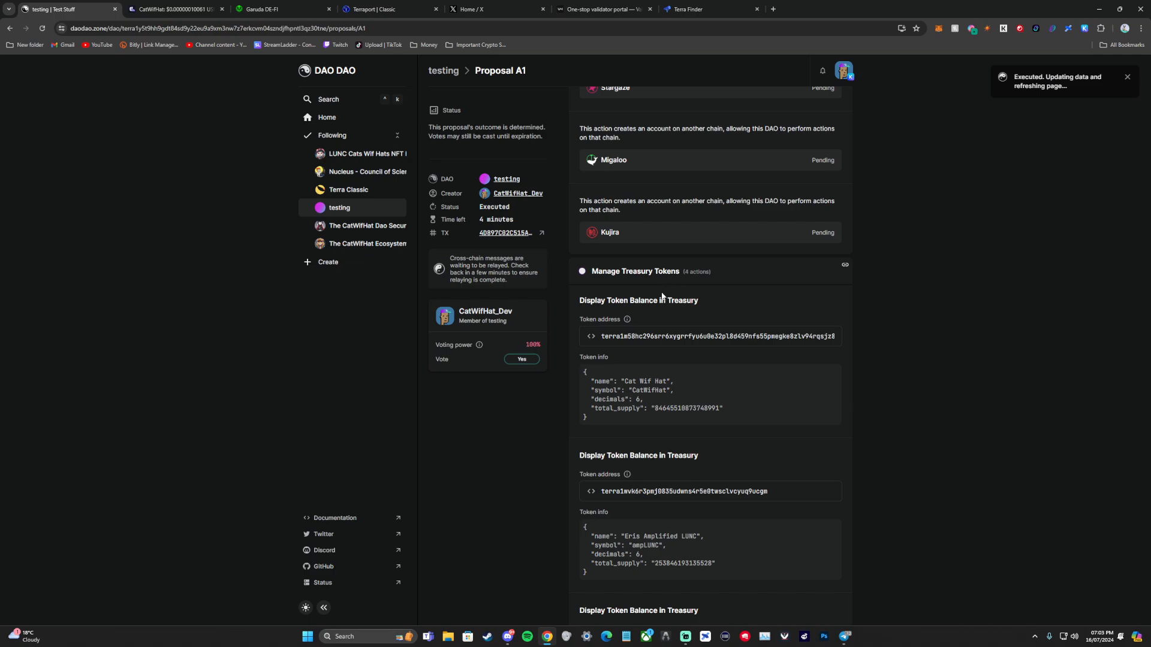
pyautogui.scroll(4, 707, 330)
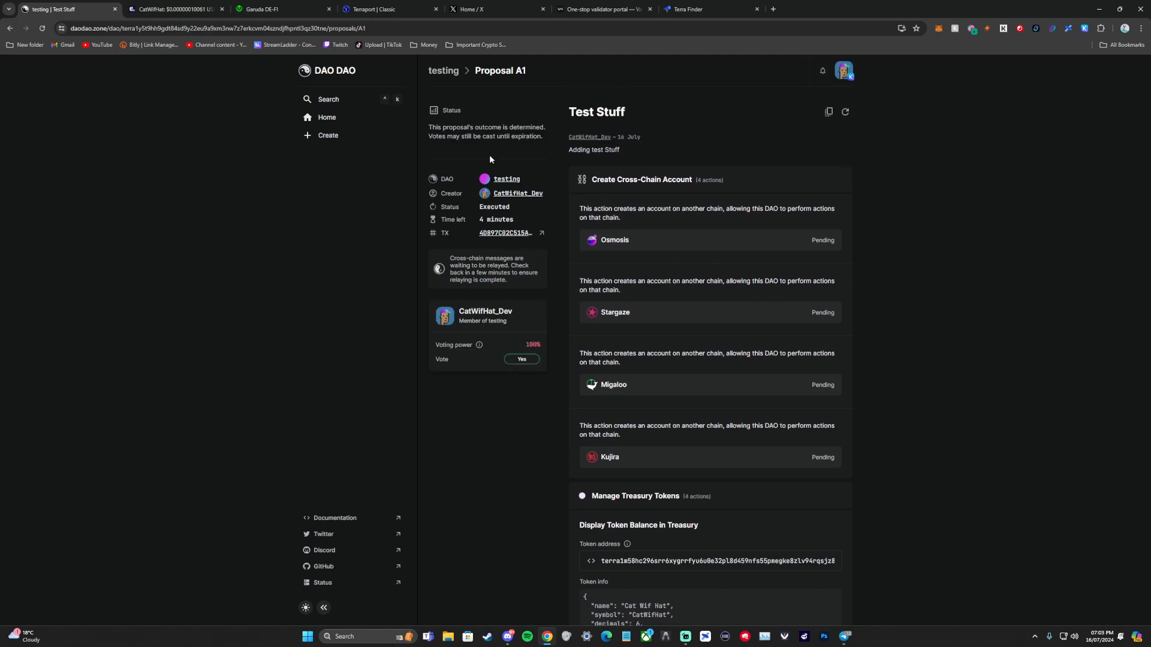
# - Open the testing DAO's treasury and examine its displayed token list, reloading the page to refresh it
pyautogui.click(459, 73)
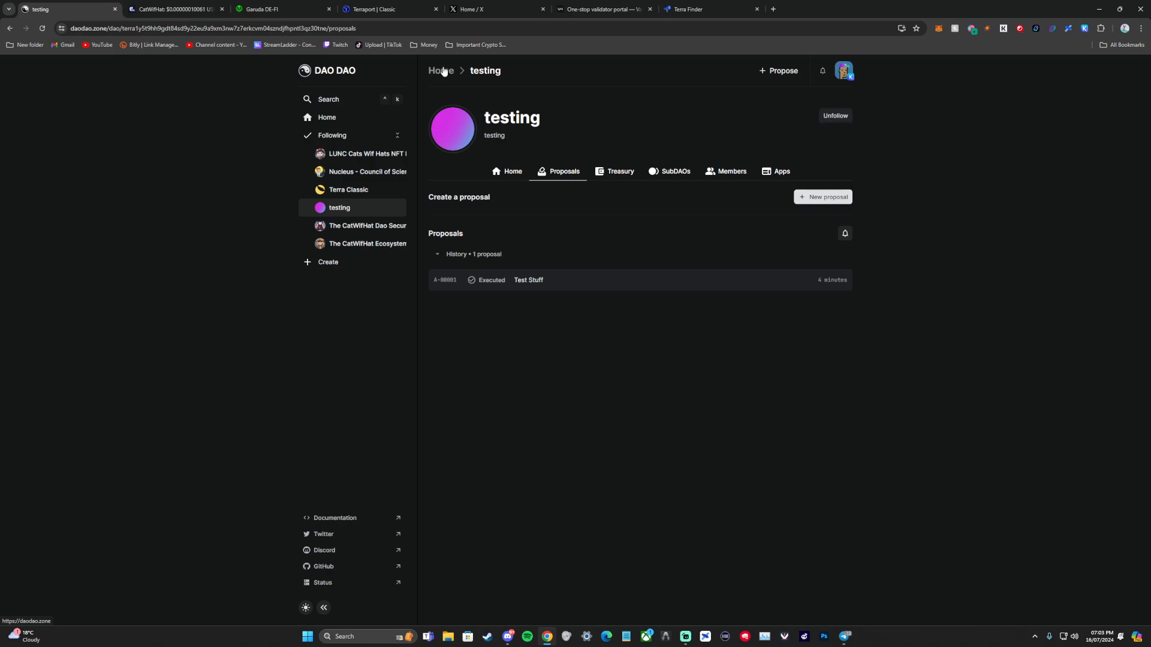
pyautogui.click(612, 172)
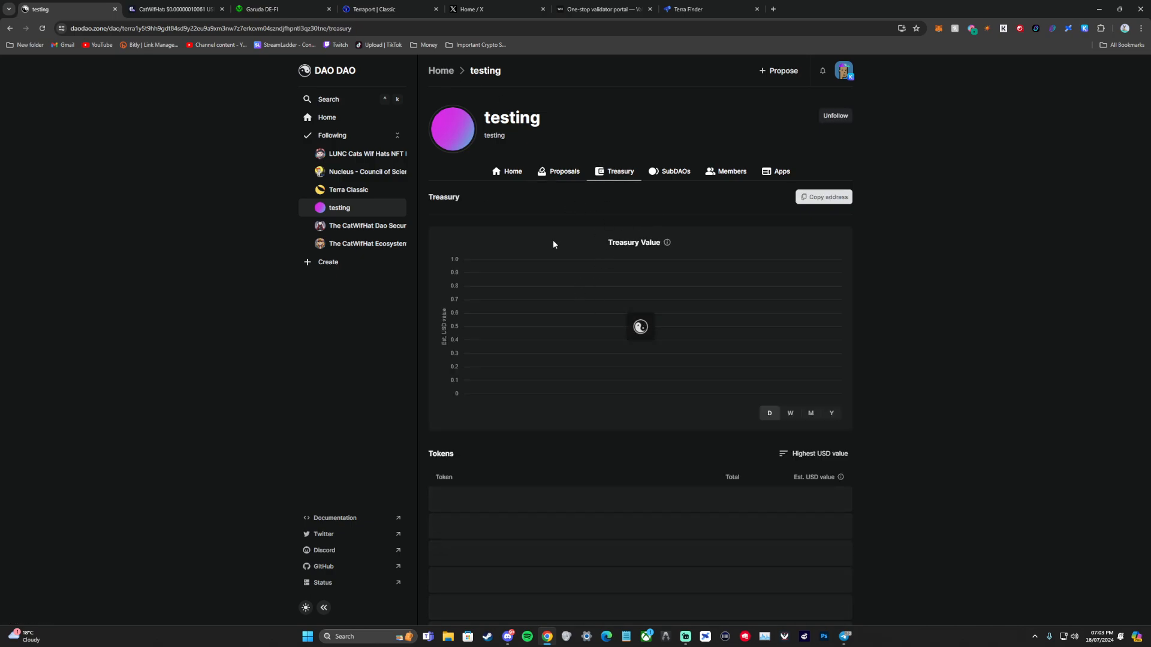
pyautogui.scroll(-3, 540, 300)
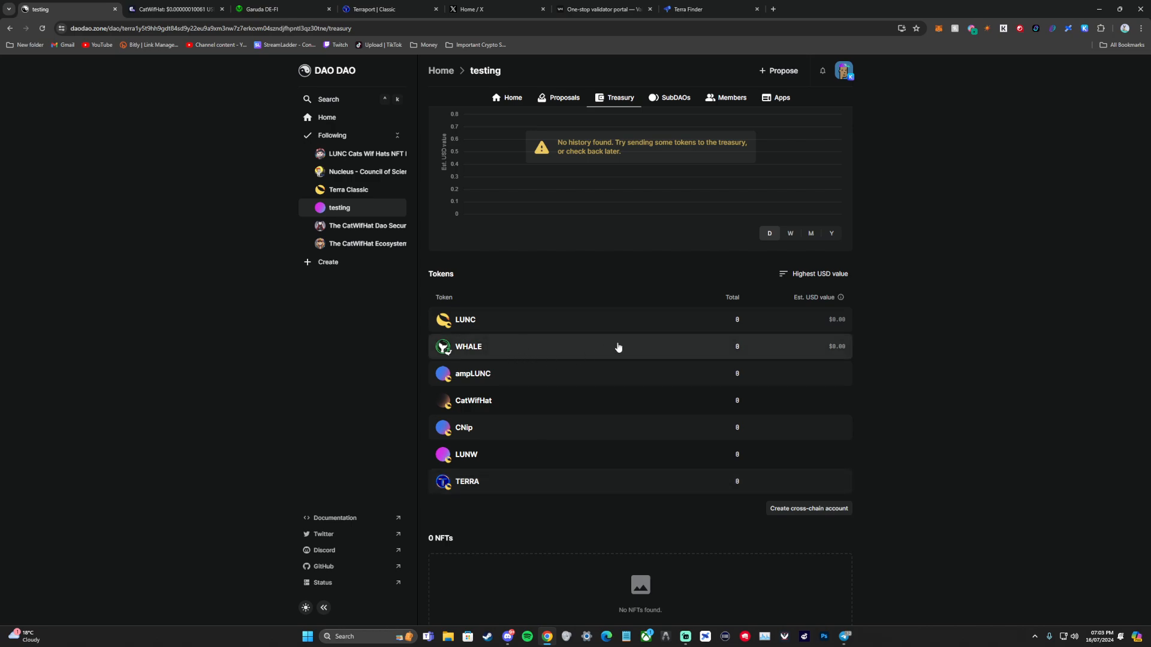
pyautogui.scroll(2, 688, 360)
pyautogui.scroll(1, 688, 359)
pyautogui.scroll(-2, 717, 461)
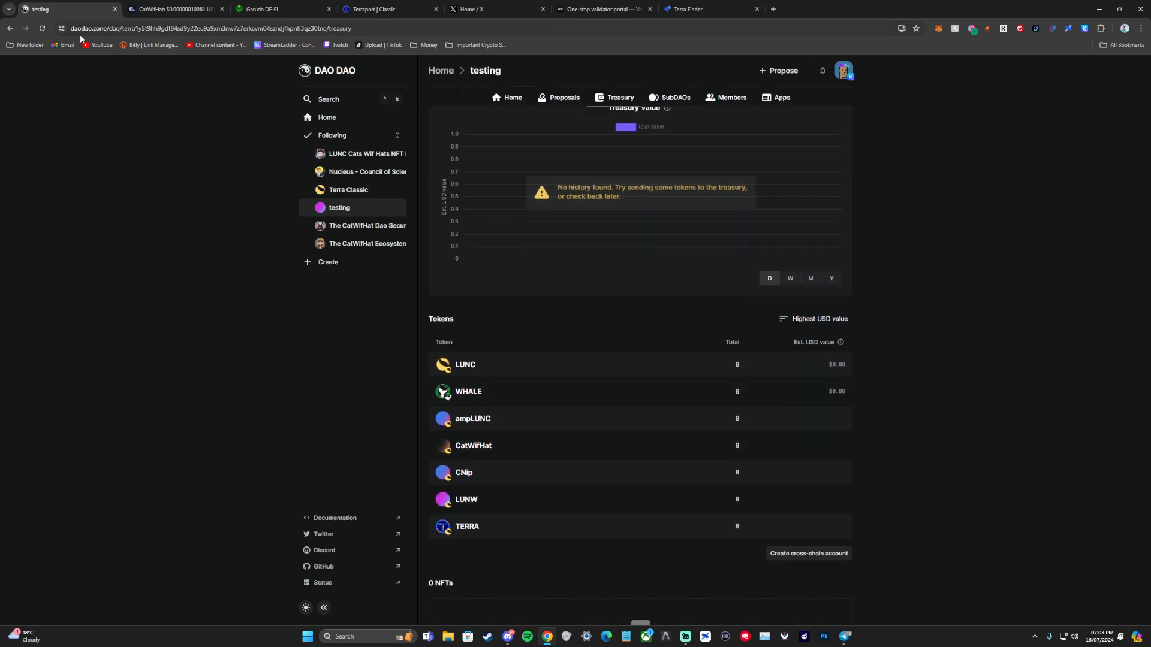
pyautogui.click(42, 29)
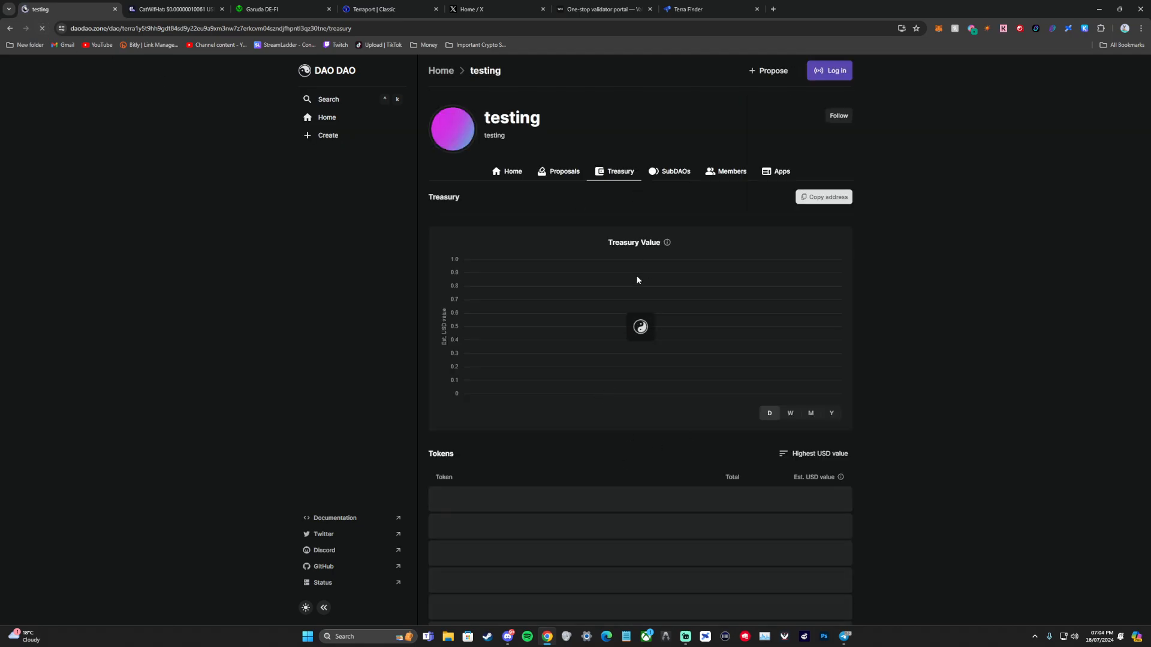
pyautogui.scroll(-3, 629, 288)
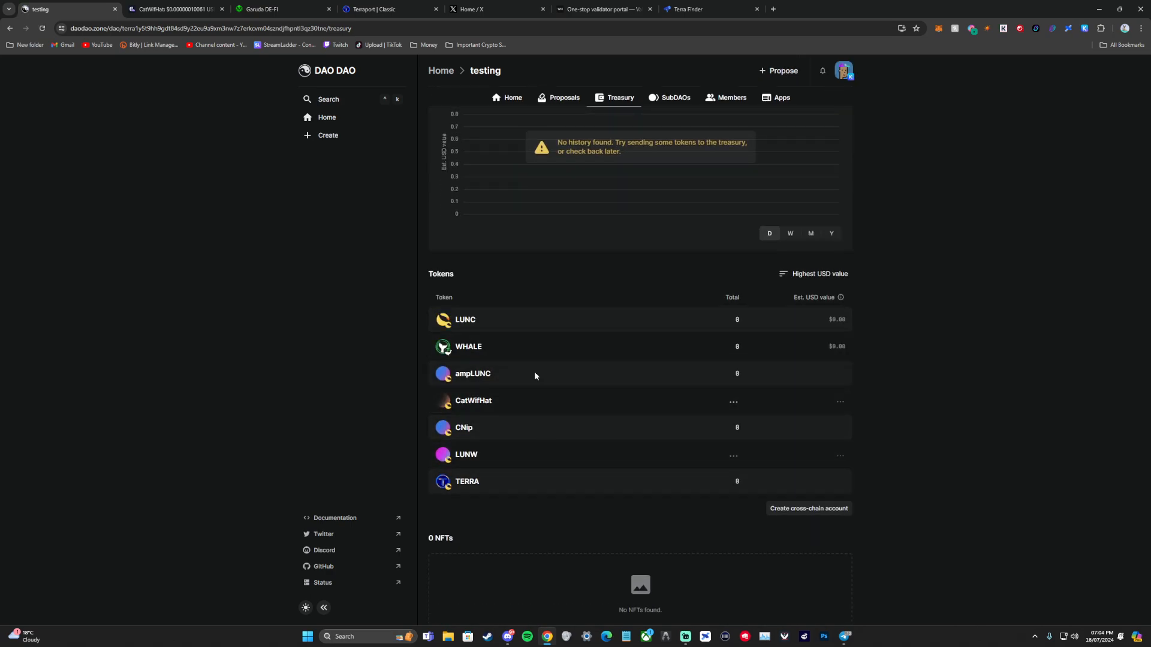
# - Start a proposal to create a cross-chain account on Migaloo for the testing DAO and abandon the draft for the DAO's home page
pyautogui.click(787, 511)
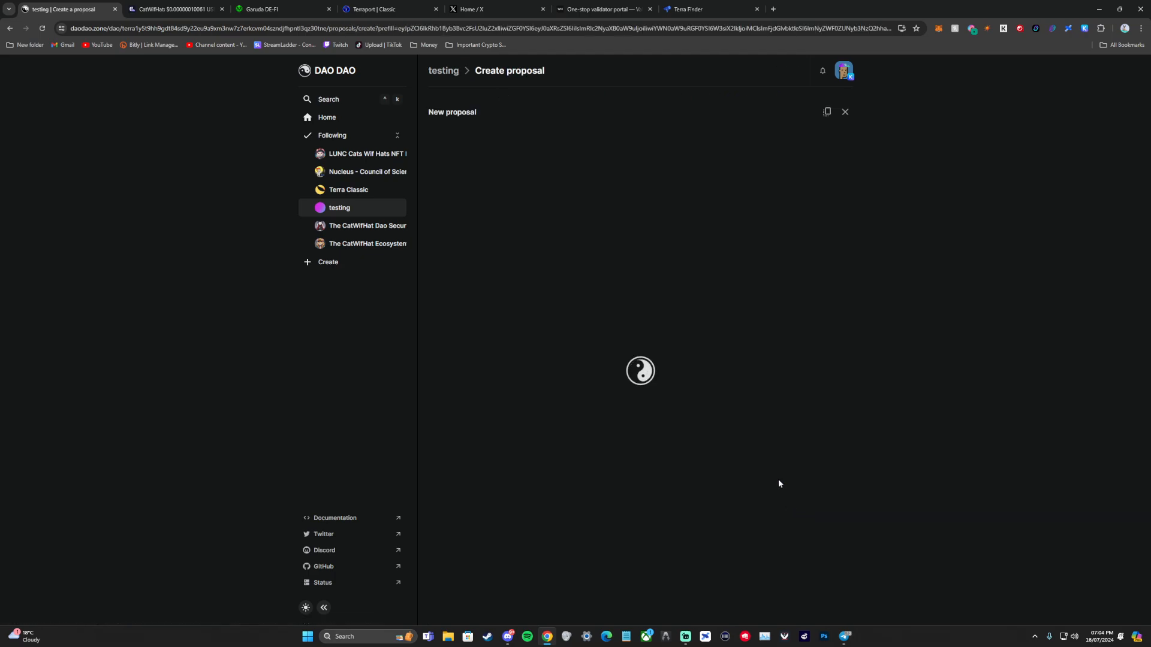
pyautogui.click(493, 504)
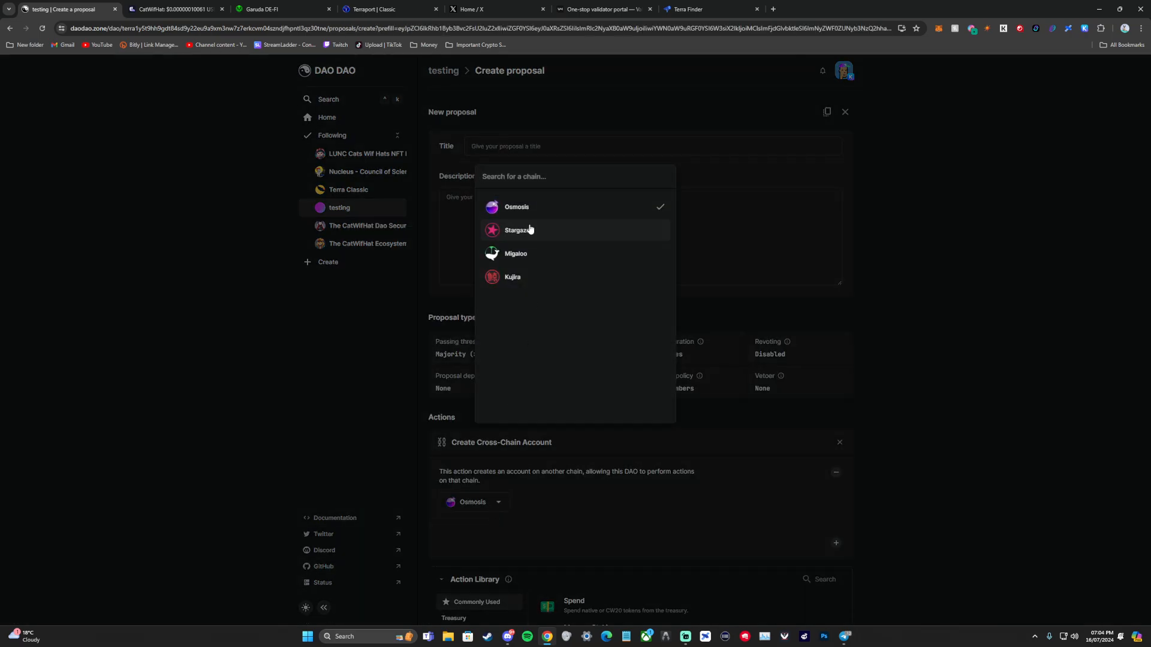
pyautogui.click(606, 252)
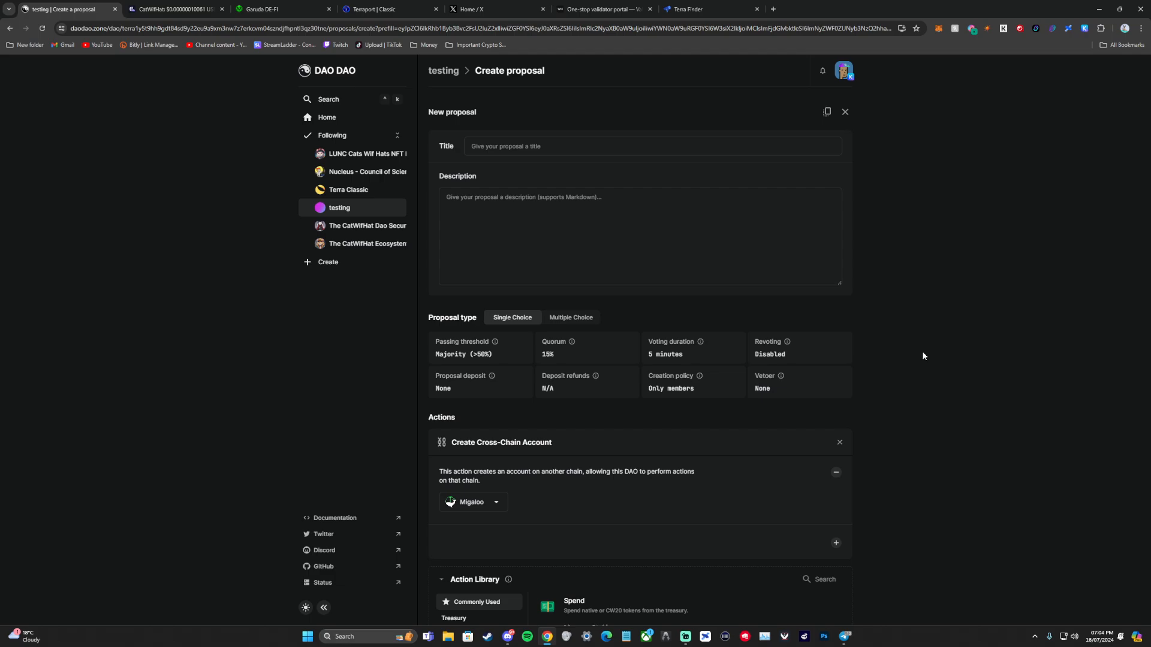
pyautogui.click(836, 472)
pyautogui.click(359, 206)
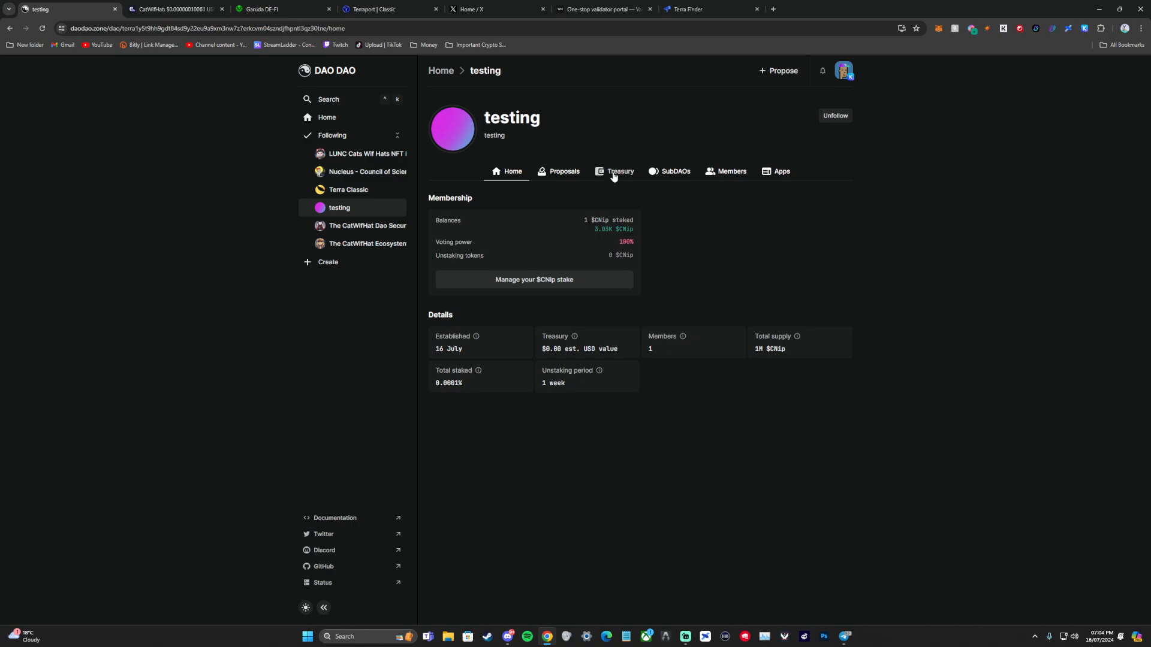
# - Examine the testing DAO's treasury tokens and its members' control of the DAO
pyautogui.click(610, 173)
pyautogui.scroll(-3, 549, 426)
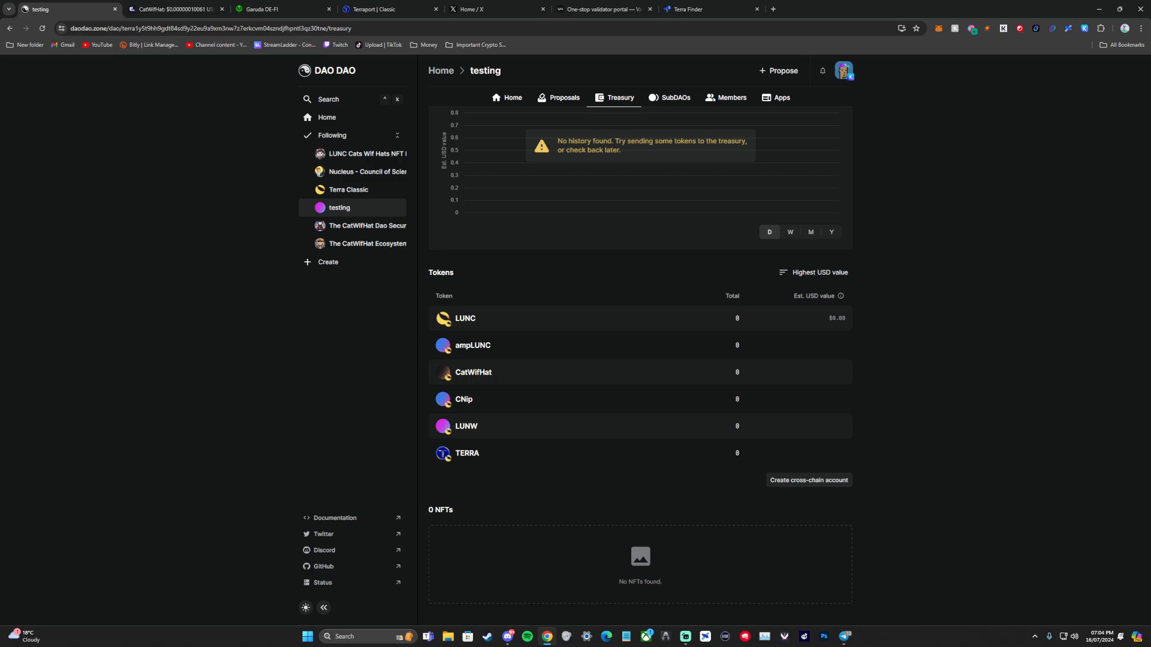
pyautogui.scroll(3, 604, 400)
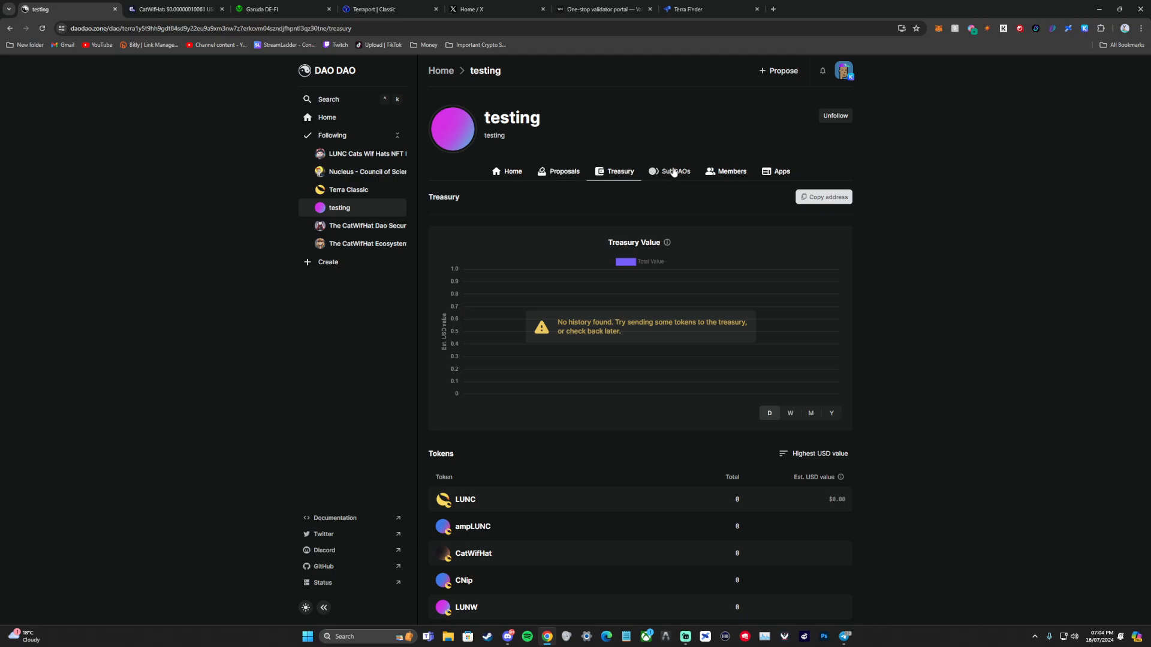
pyautogui.click(735, 172)
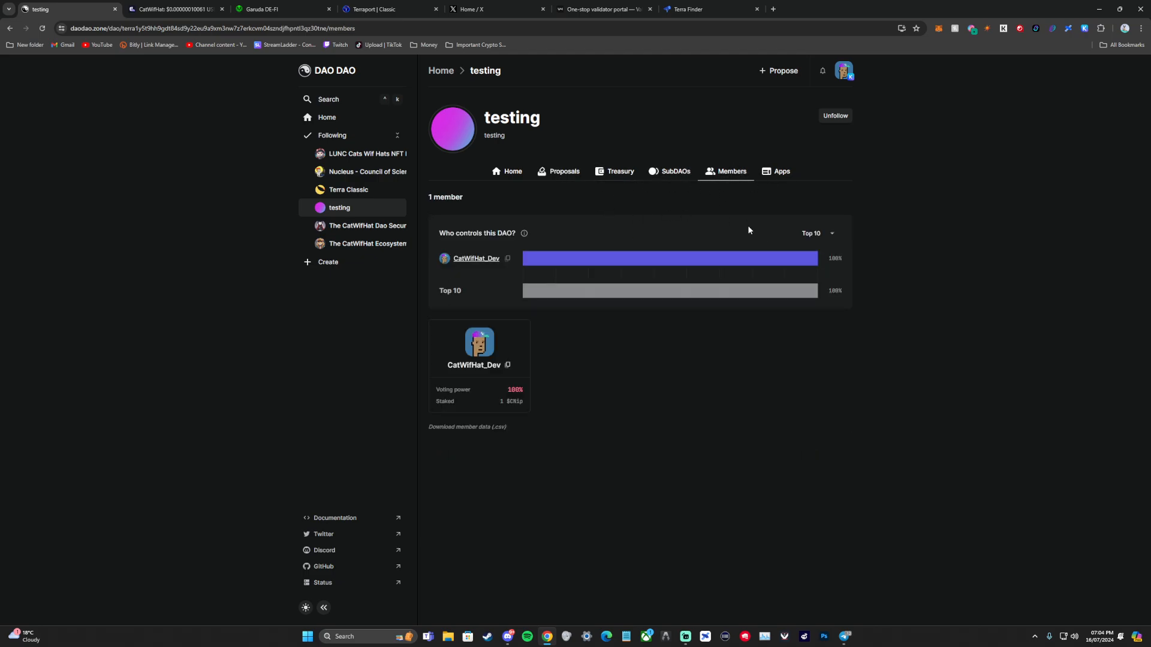
# - Open The CatWifHat Ecosystem Token Dao and examine its members' voting power and staked amounts
pyautogui.click(365, 247)
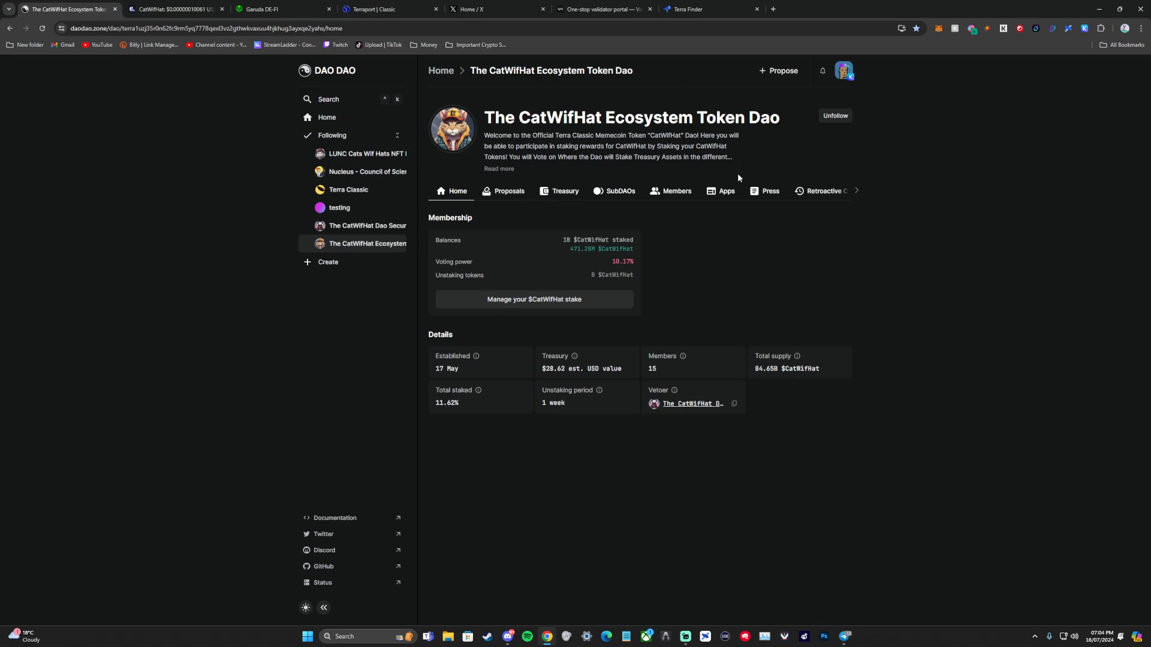
pyautogui.click(665, 194)
pyautogui.scroll(-5, 750, 354)
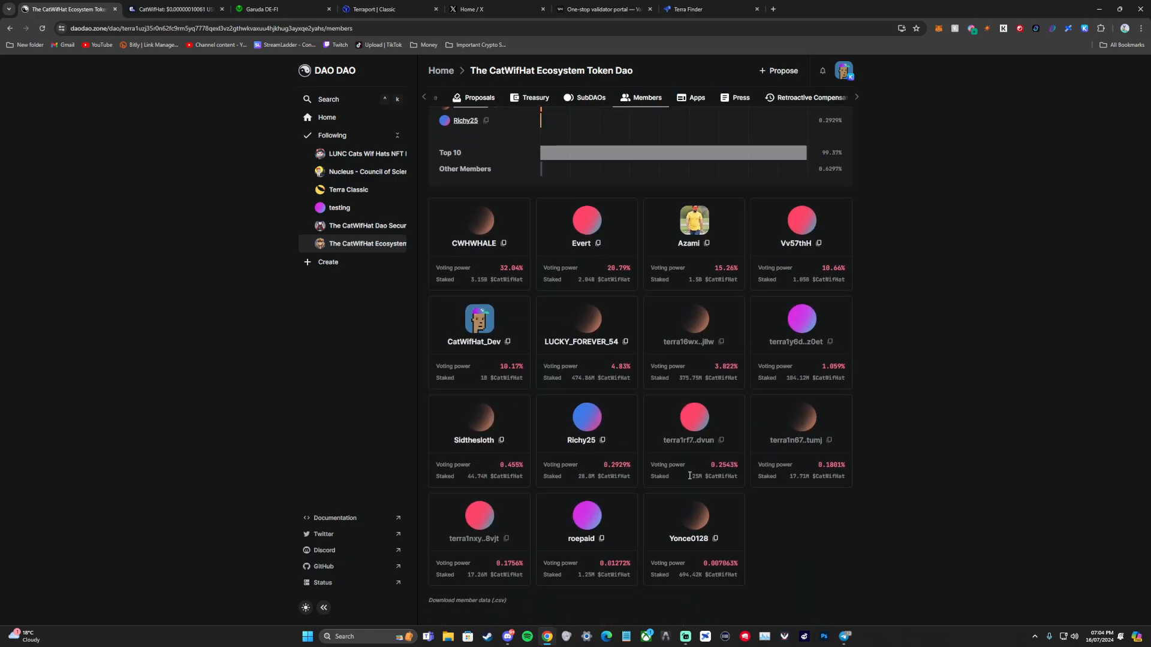
pyautogui.scroll(3, 719, 465)
pyautogui.scroll(-3, 724, 462)
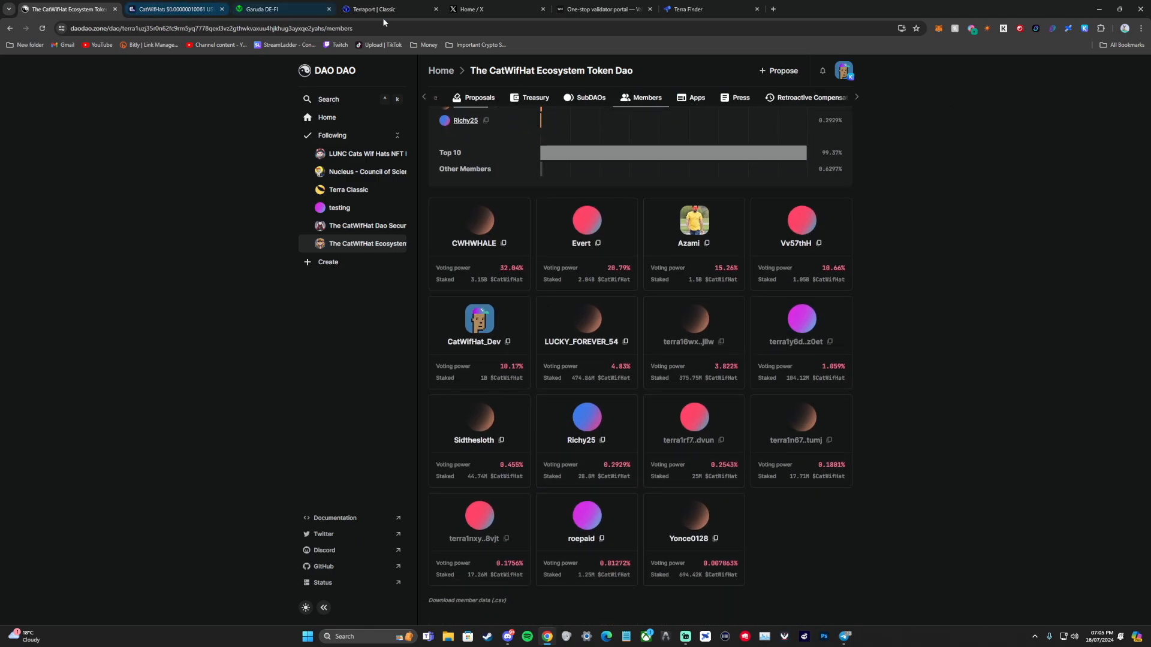